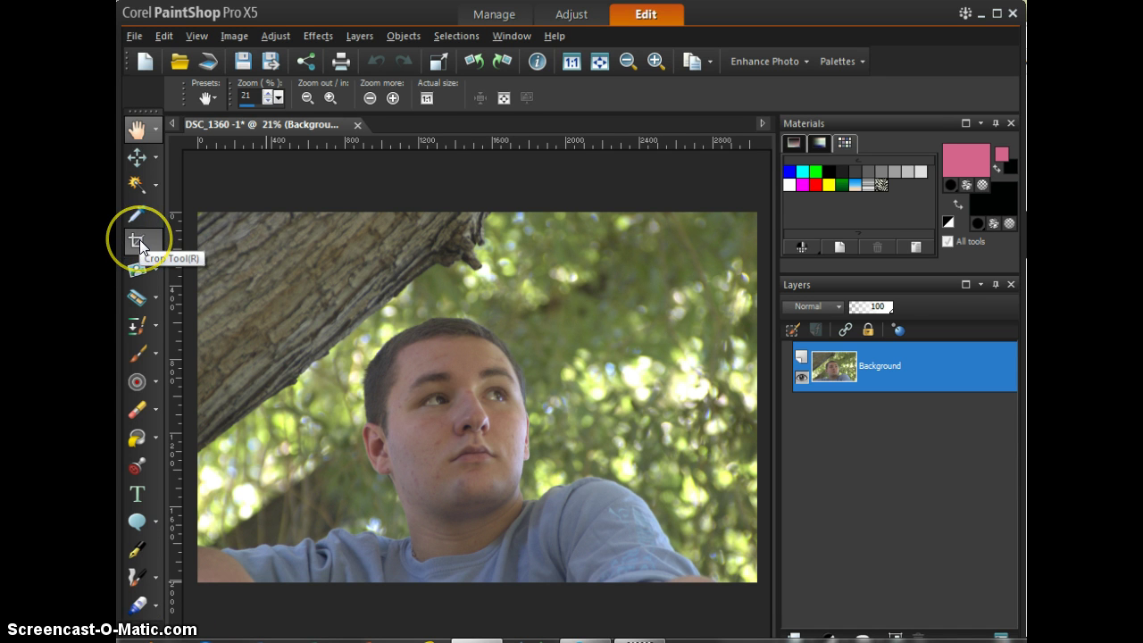
Start cropping the photo with the Crop tool and apply the 5 x 7 preset to the crop frame
click(139, 239)
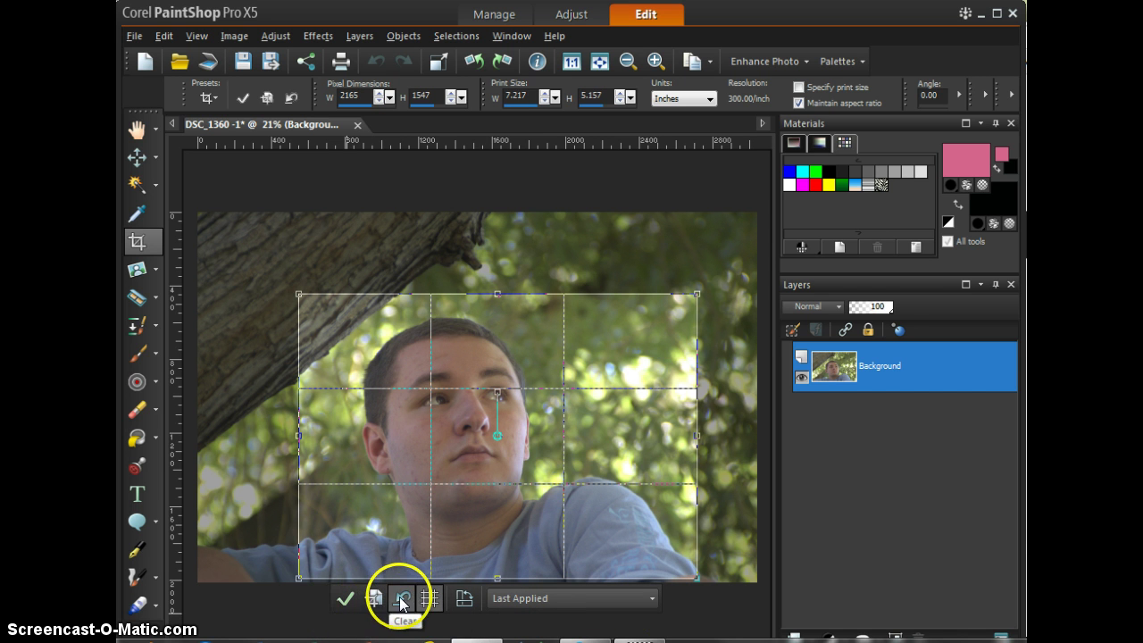
click(430, 599)
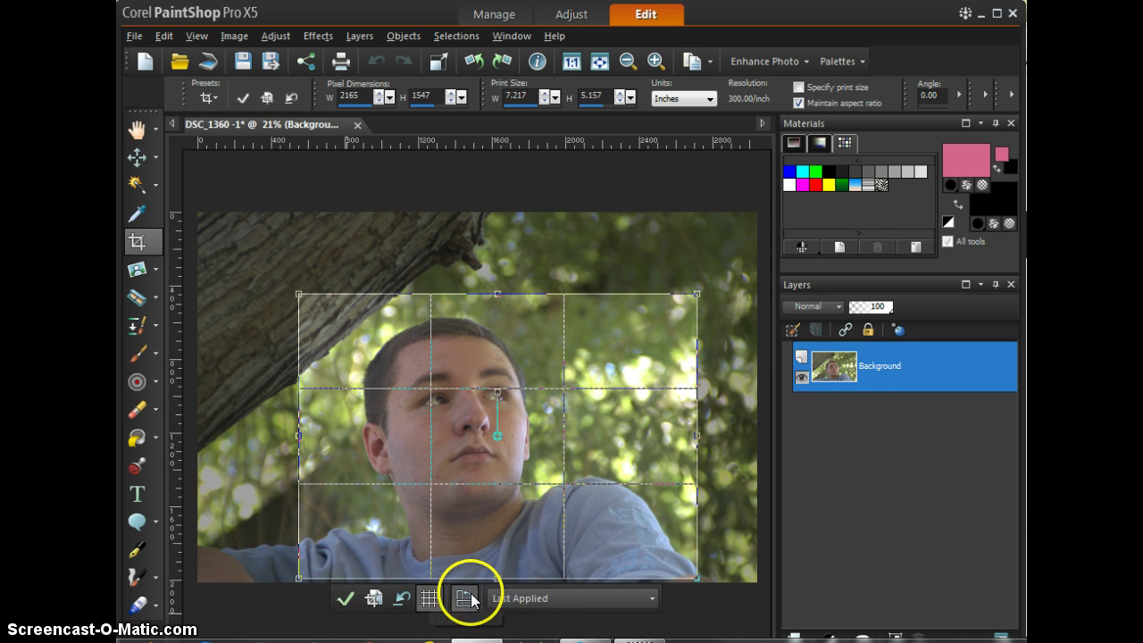
click(573, 599)
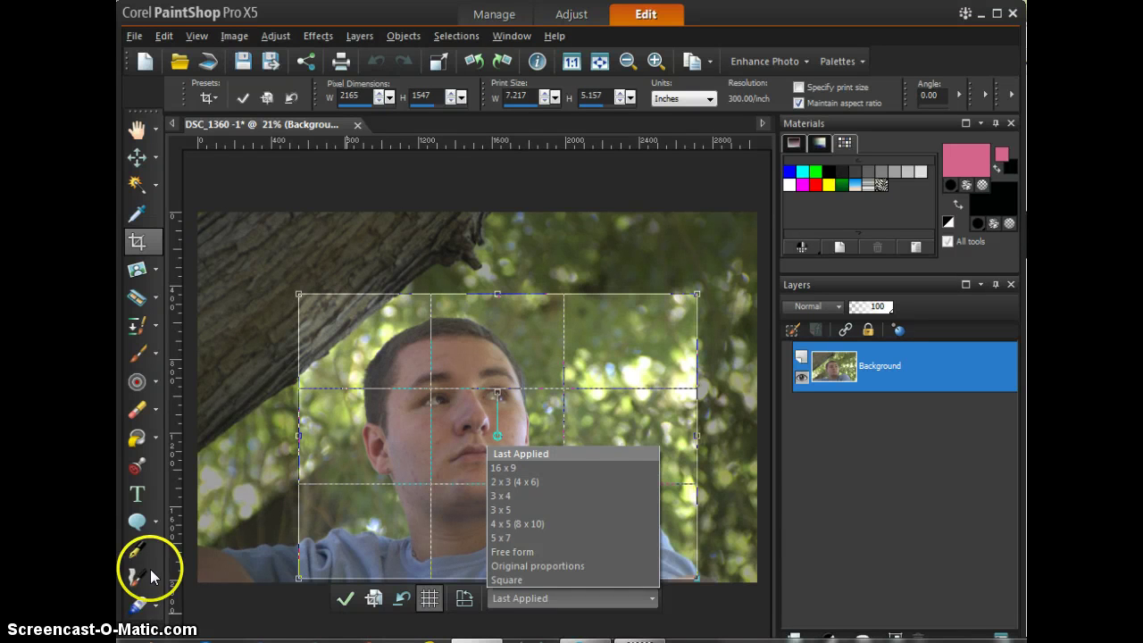
click(146, 637)
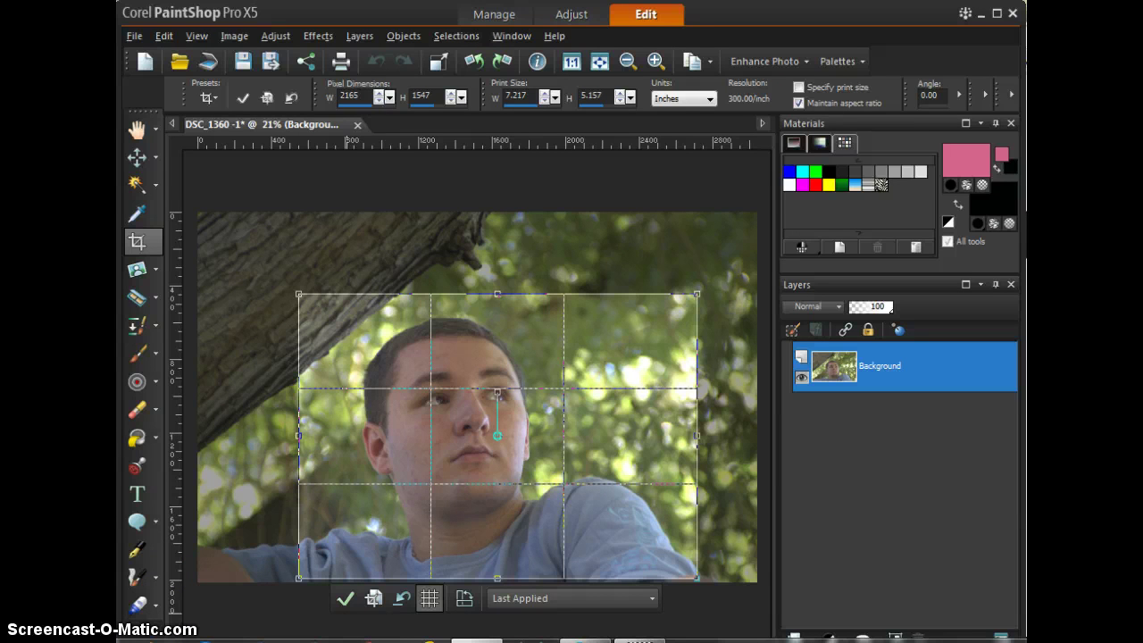
click(628, 599)
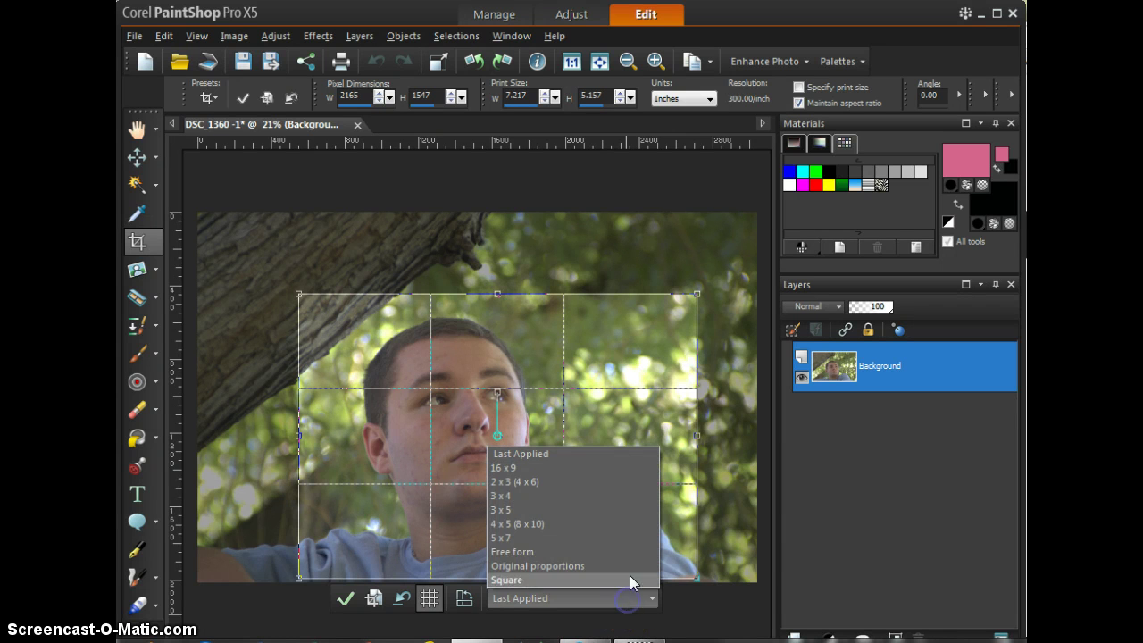
click(522, 537)
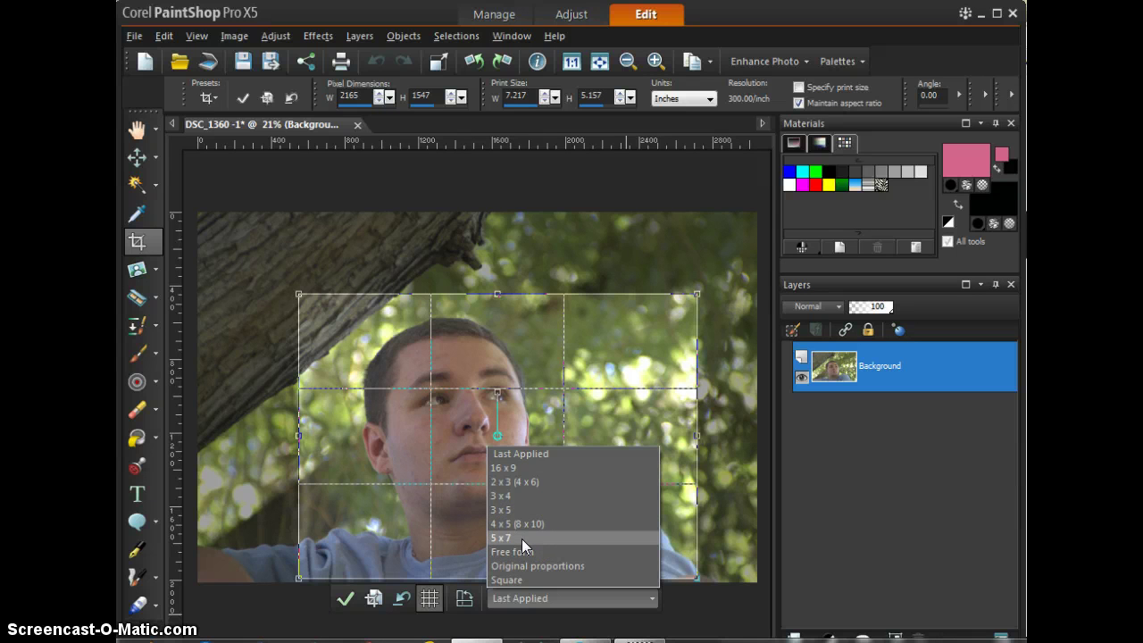
click(522, 539)
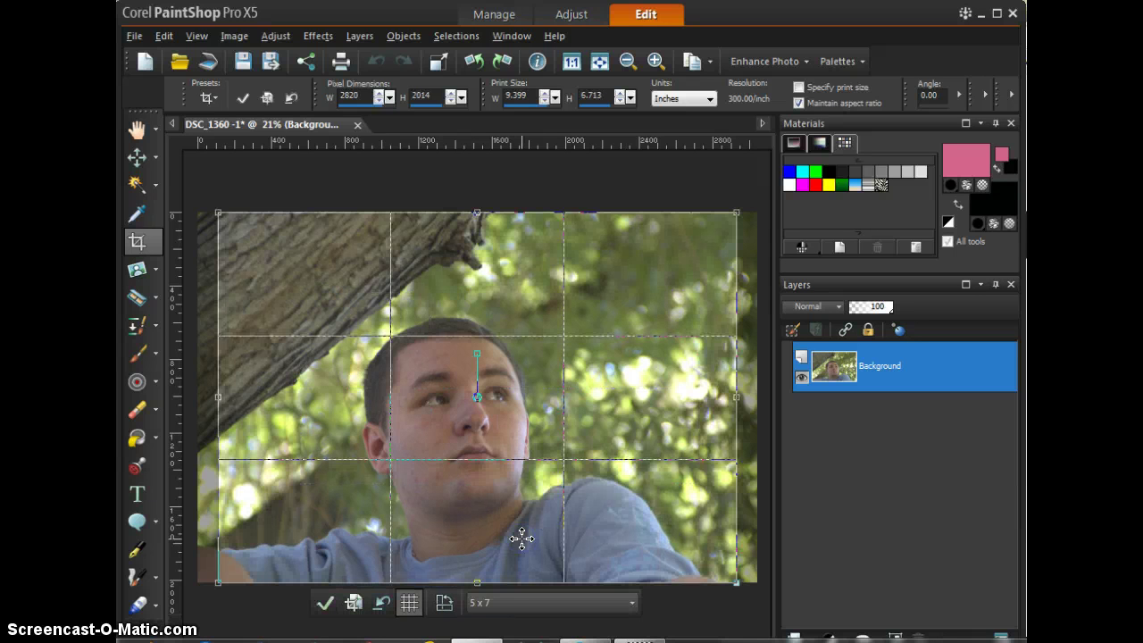
click(523, 534)
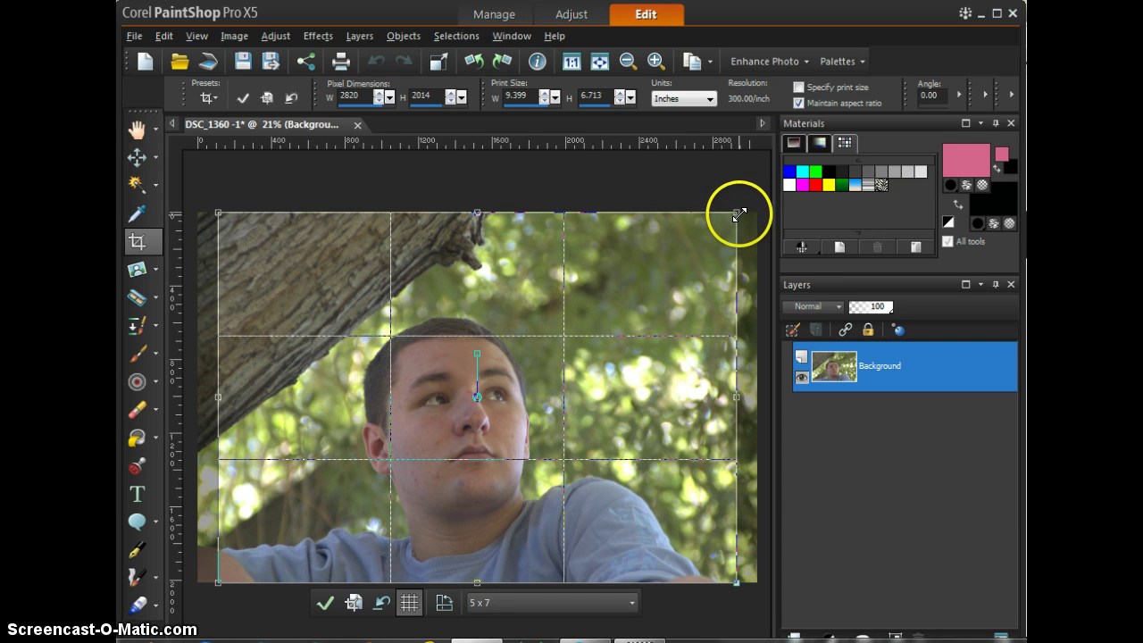
Shrink and reposition the crop frame around the head and shoulders to about 2252 x 1608 pixels, and apply the crop
drag(737, 213, 643, 286)
drag(430, 414, 492, 413)
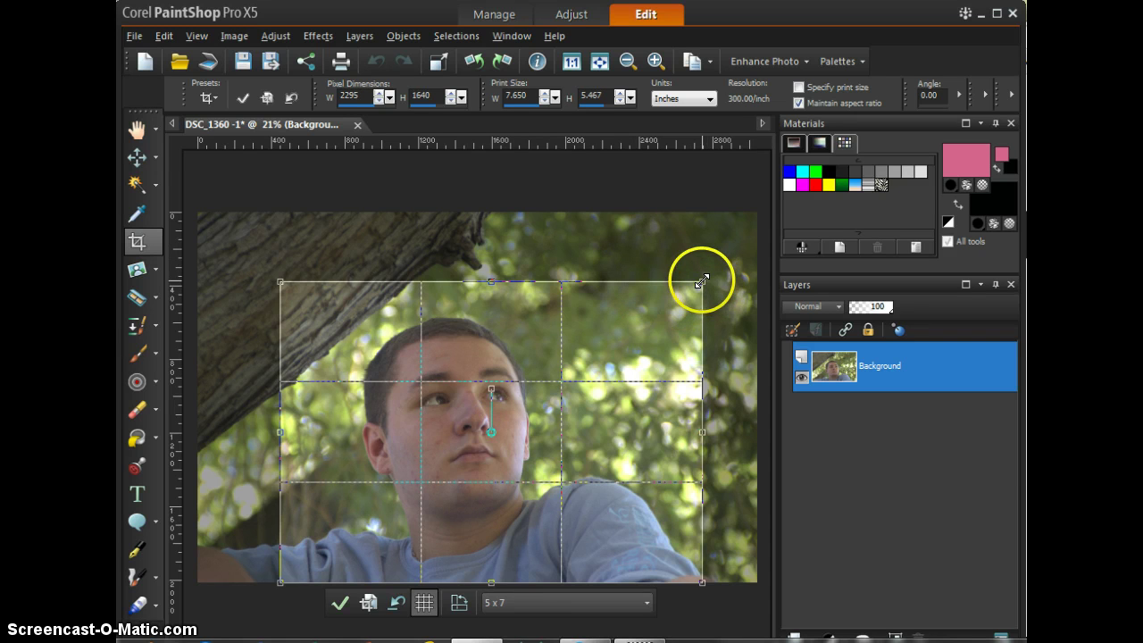
drag(705, 285, 694, 287)
drag(542, 432, 576, 431)
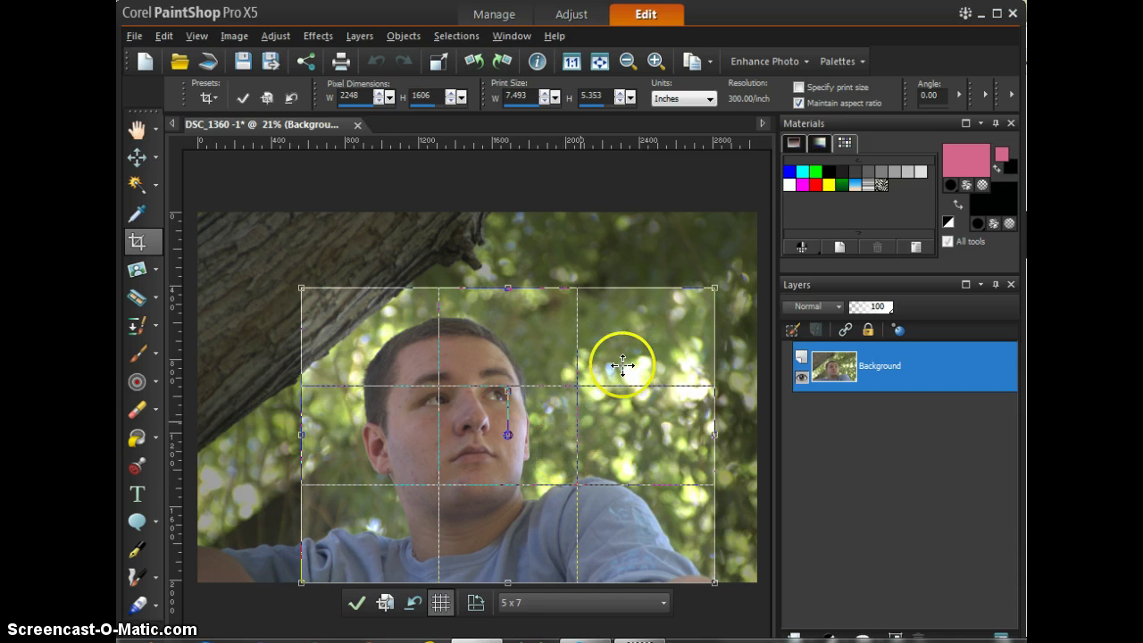
click(715, 288)
drag(715, 287, 708, 292)
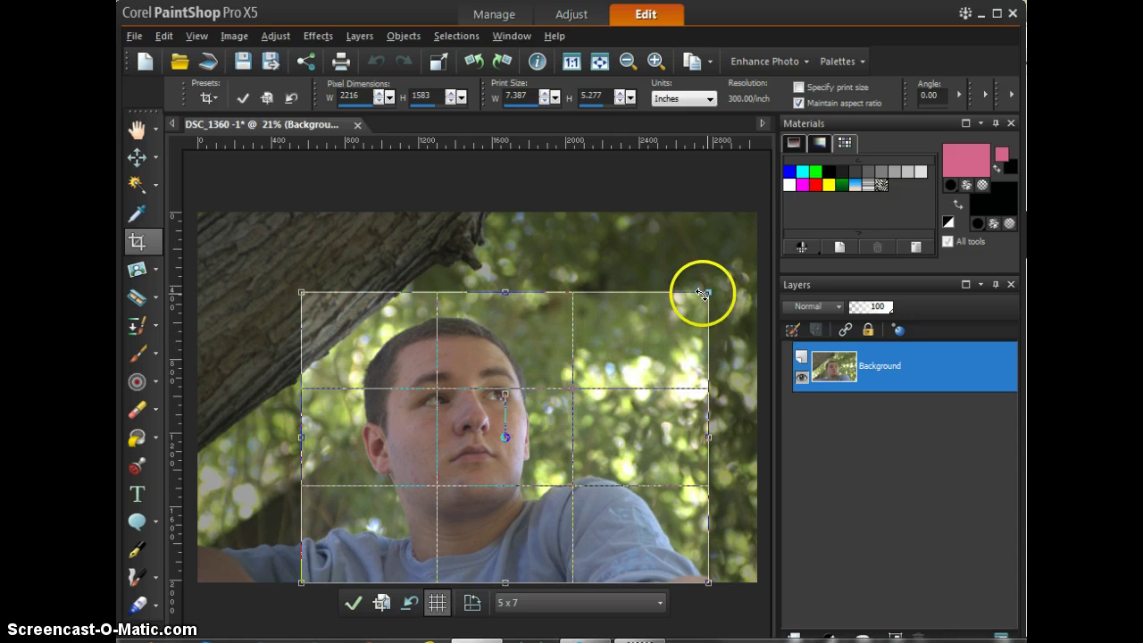
drag(706, 292, 716, 287)
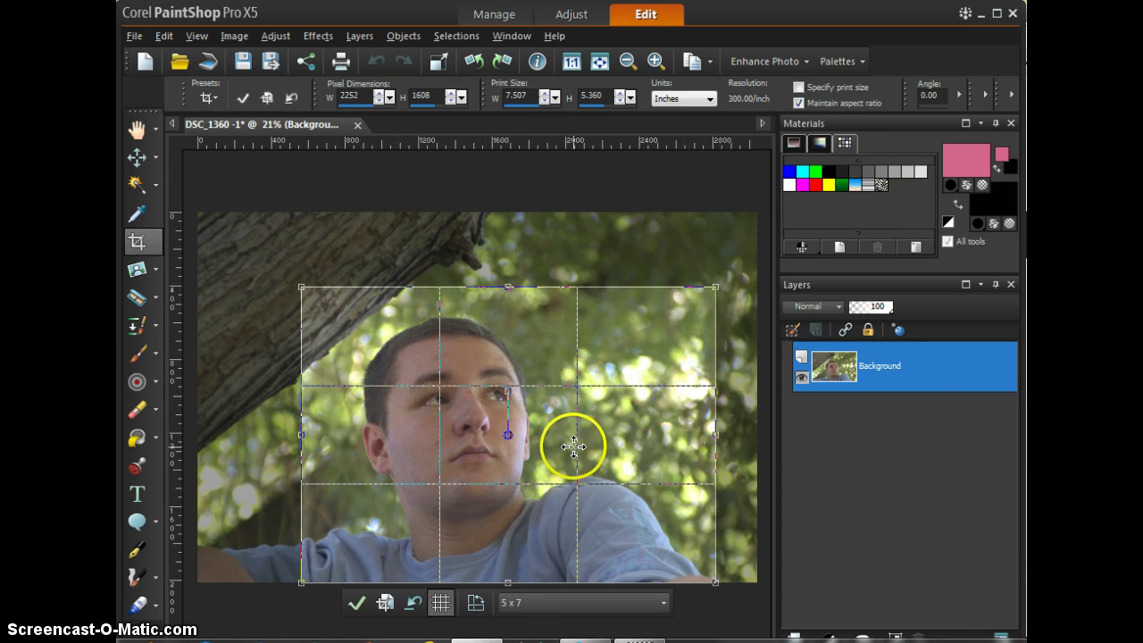
click(355, 605)
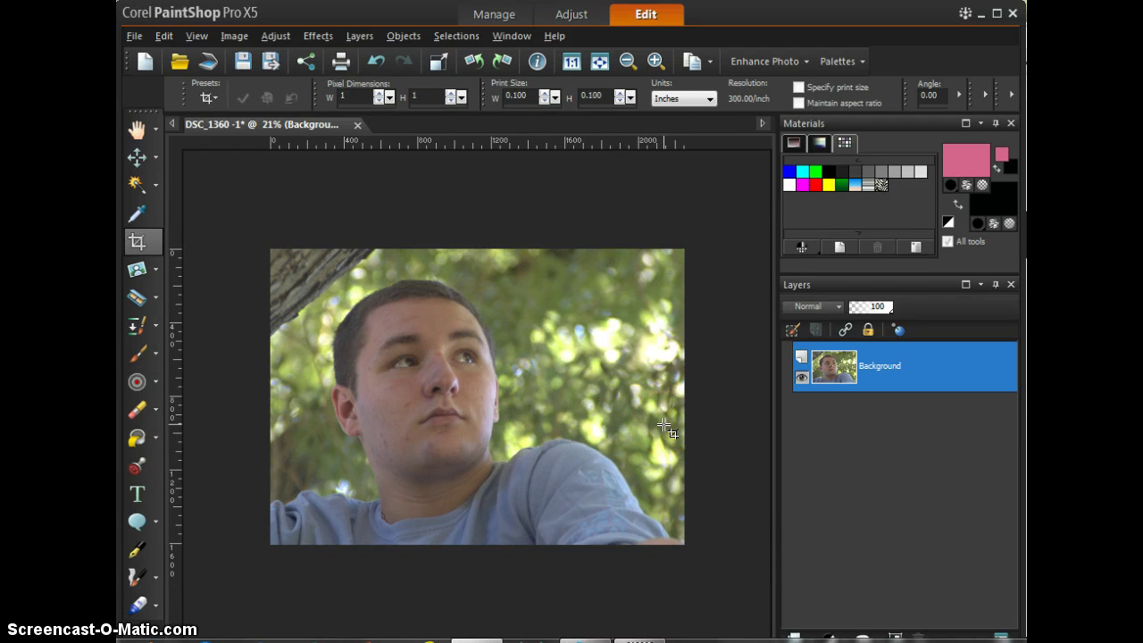
Choose the Makeover tool and touch up the skin on the temple beside the subject's left eye
scroll(666, 429, up, 1)
scroll(665, 428, up, 1)
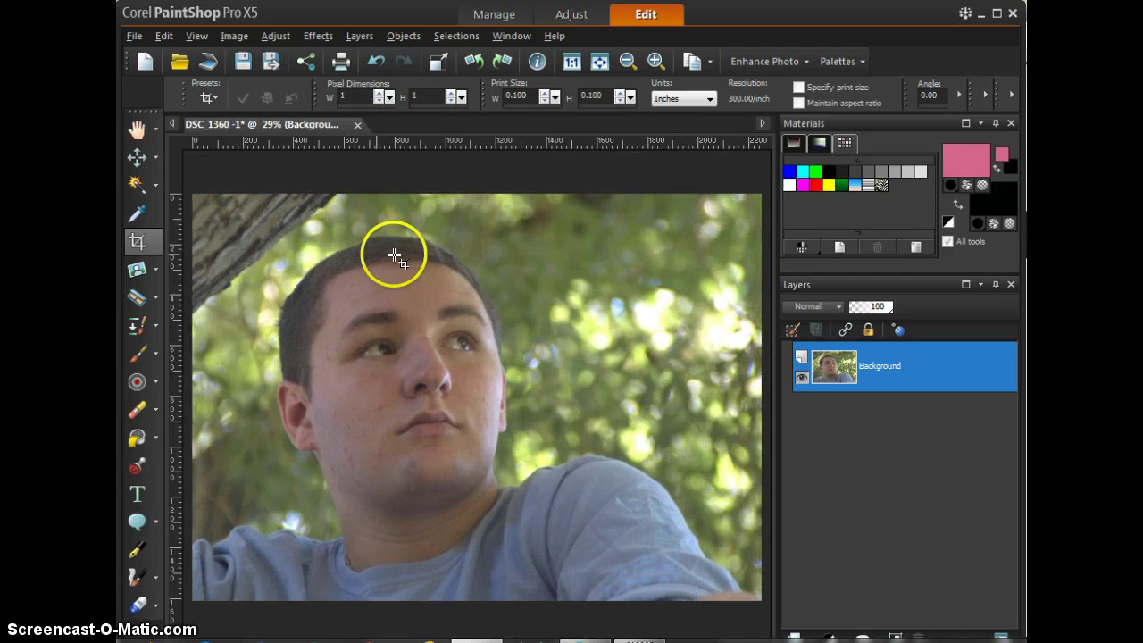
click(154, 303)
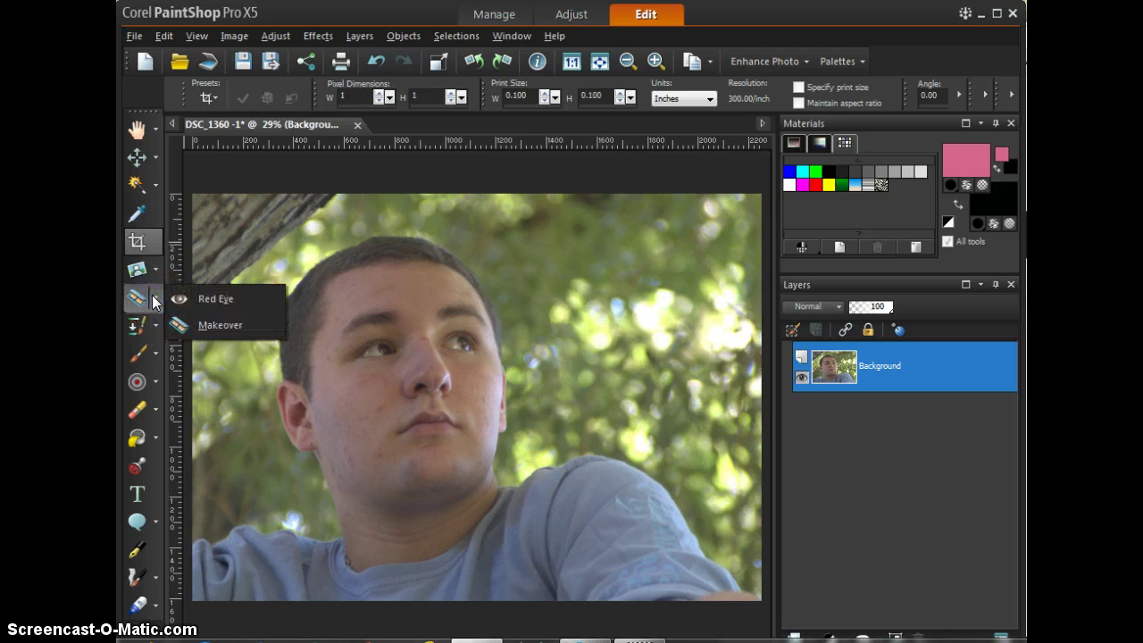
click(184, 298)
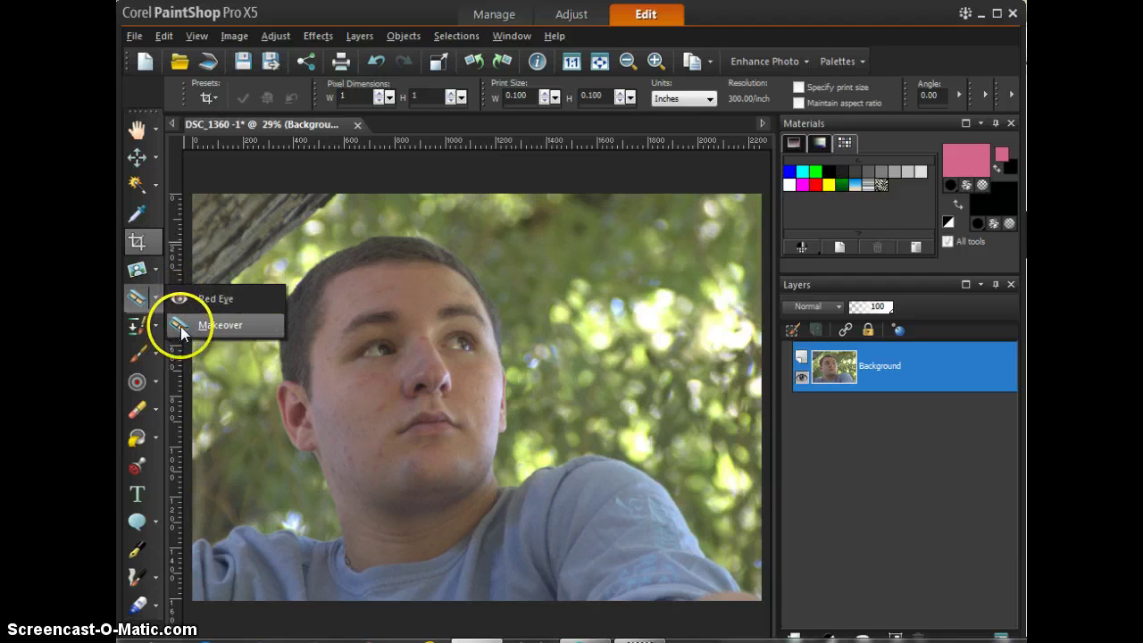
click(180, 326)
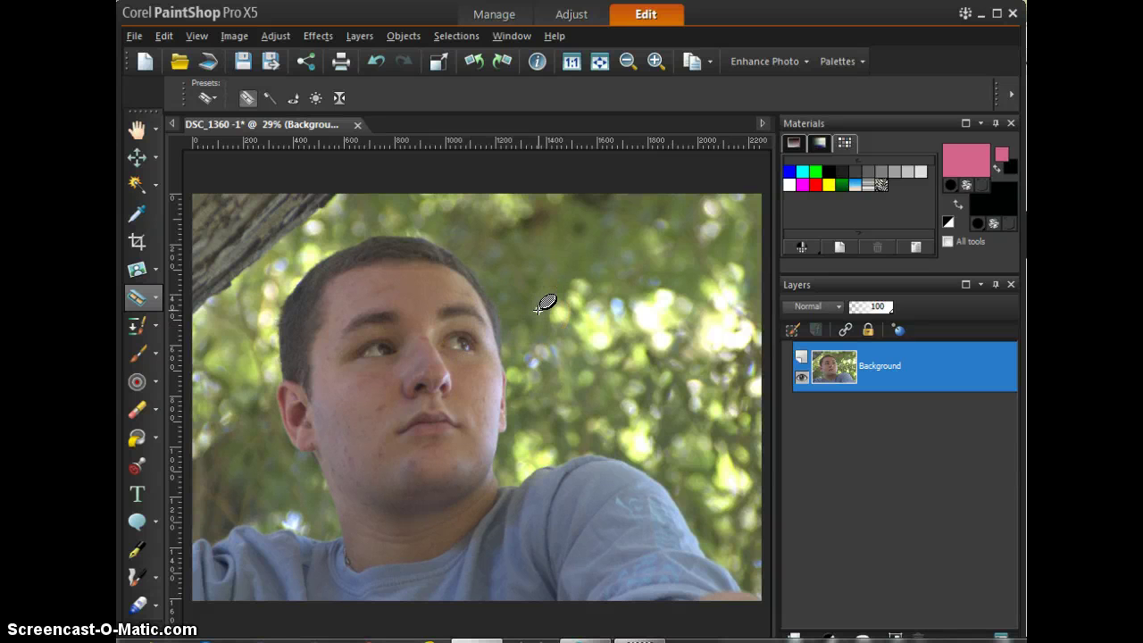
scroll(531, 309, down, 2)
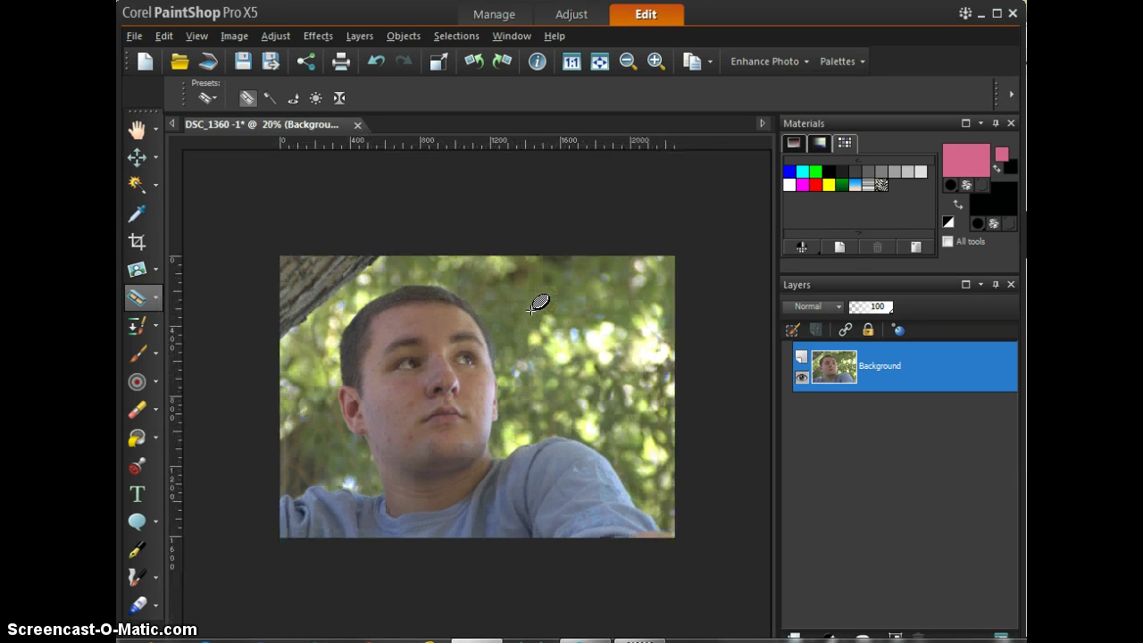
scroll(531, 309, up, 5)
scroll(531, 309, up, 2)
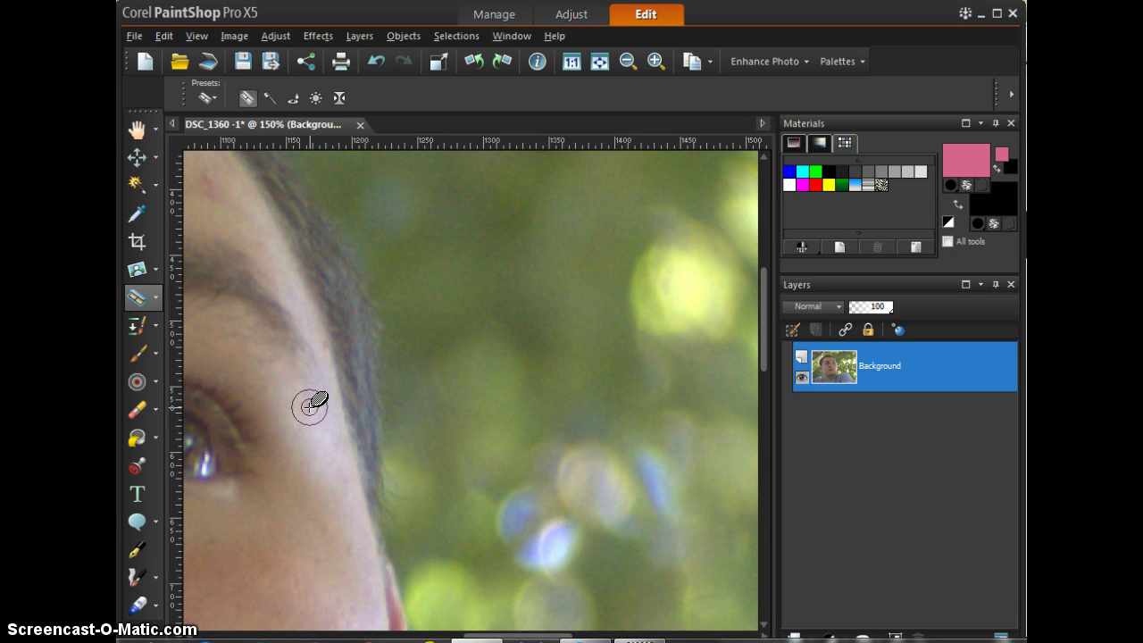
mouse_move(309, 406)
mouse_down()
mouse_move(348, 469)
mouse_move(352, 439)
mouse_move(353, 462)
mouse_up()
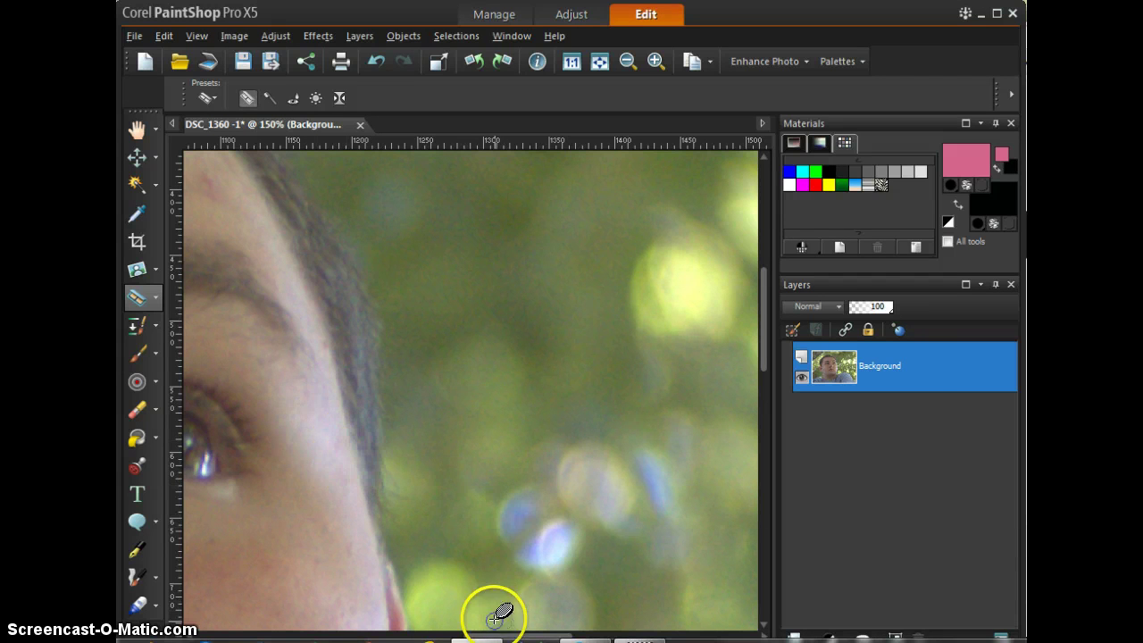
Remove the blemish on the forehead above the subject's left eyebrow with the Makeover tool
drag(514, 635, 424, 635)
mouse_move(551, 492)
mouse_down()
mouse_move(527, 368)
mouse_move(480, 360)
mouse_move(471, 416)
mouse_move(487, 451)
mouse_move(455, 414)
mouse_move(445, 451)
mouse_move(439, 416)
mouse_move(546, 474)
mouse_move(584, 515)
mouse_move(461, 593)
mouse_move(408, 609)
mouse_move(446, 632)
mouse_move(488, 625)
mouse_move(671, 518)
mouse_move(744, 282)
mouse_move(683, 170)
mouse_up()
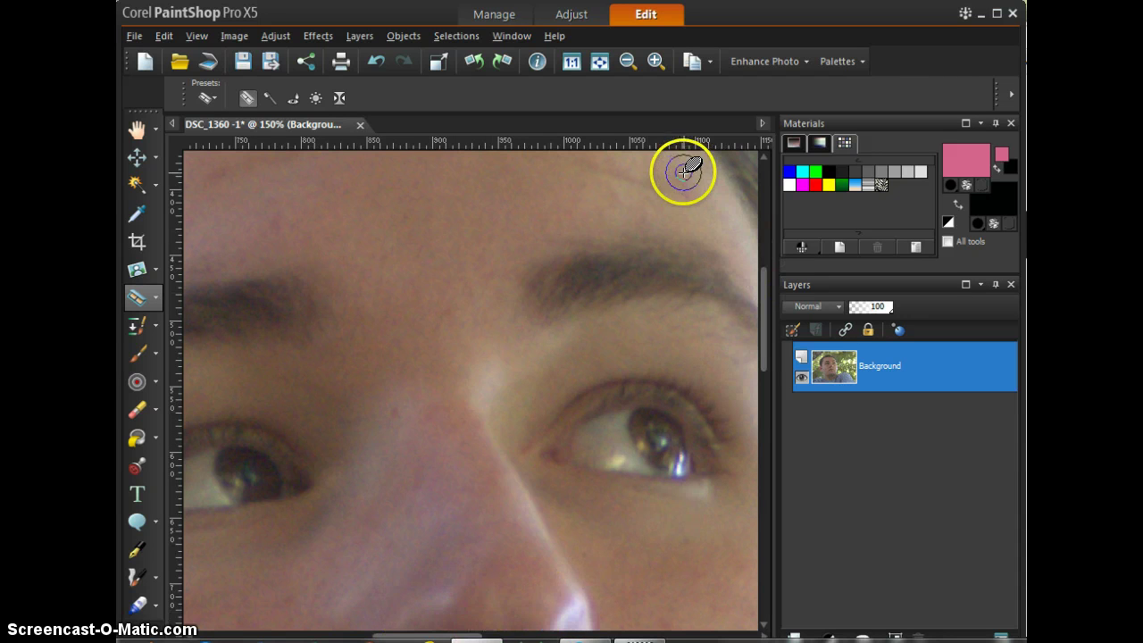
click(683, 179)
Remove the blemishes on the forehead near the hairline and above the subject's right eyebrow
drag(765, 291, 771, 247)
click(759, 311)
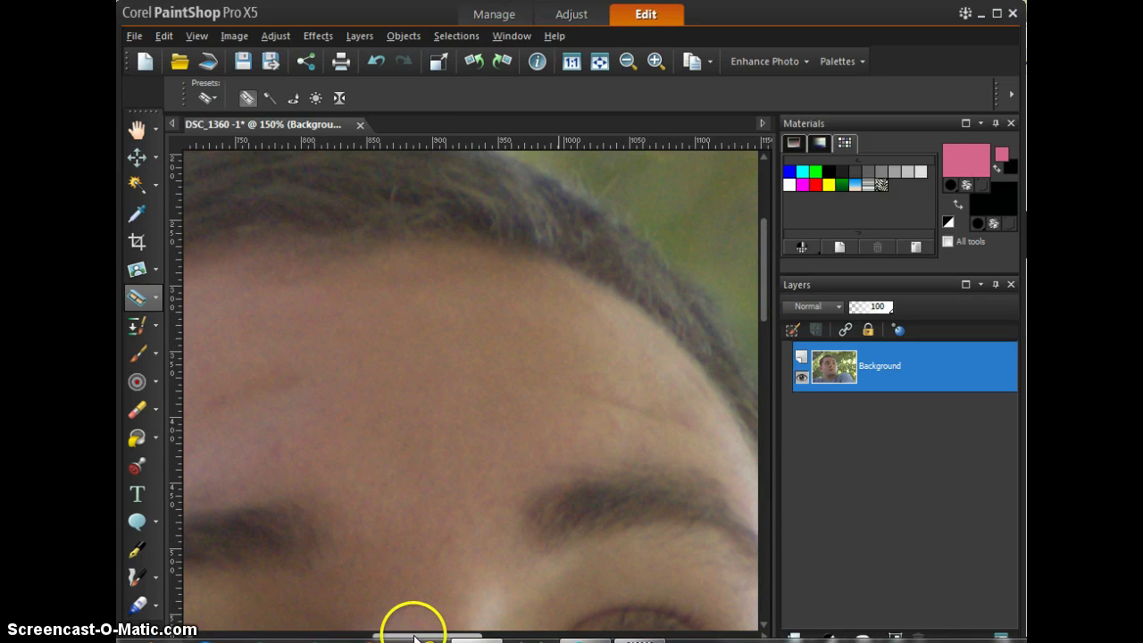
drag(415, 636, 353, 631)
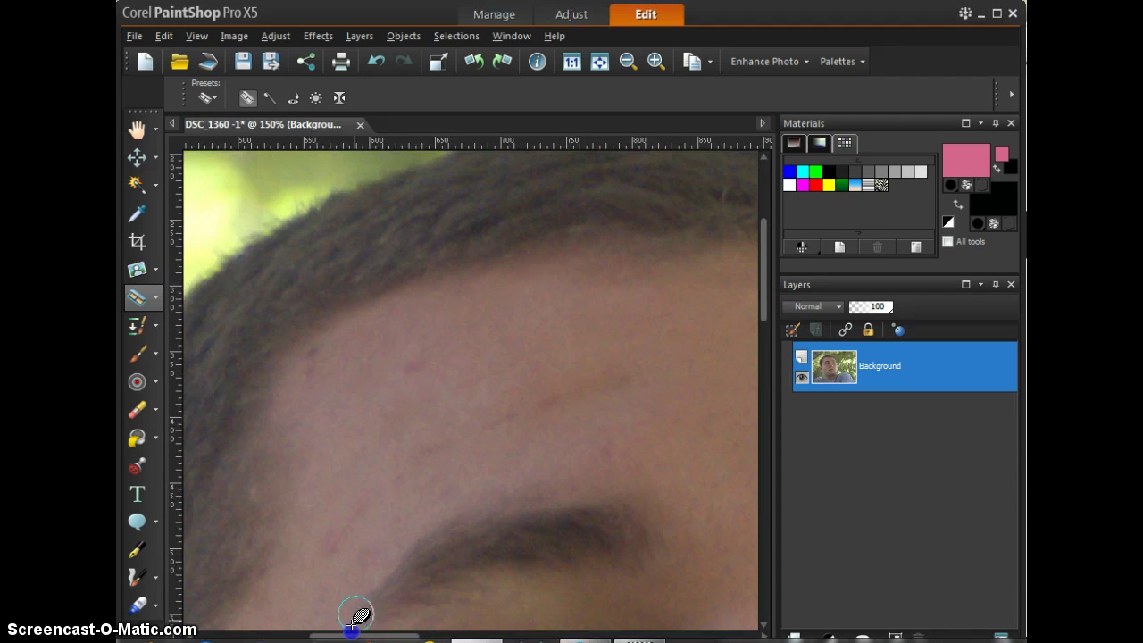
click(408, 340)
click(408, 369)
click(313, 361)
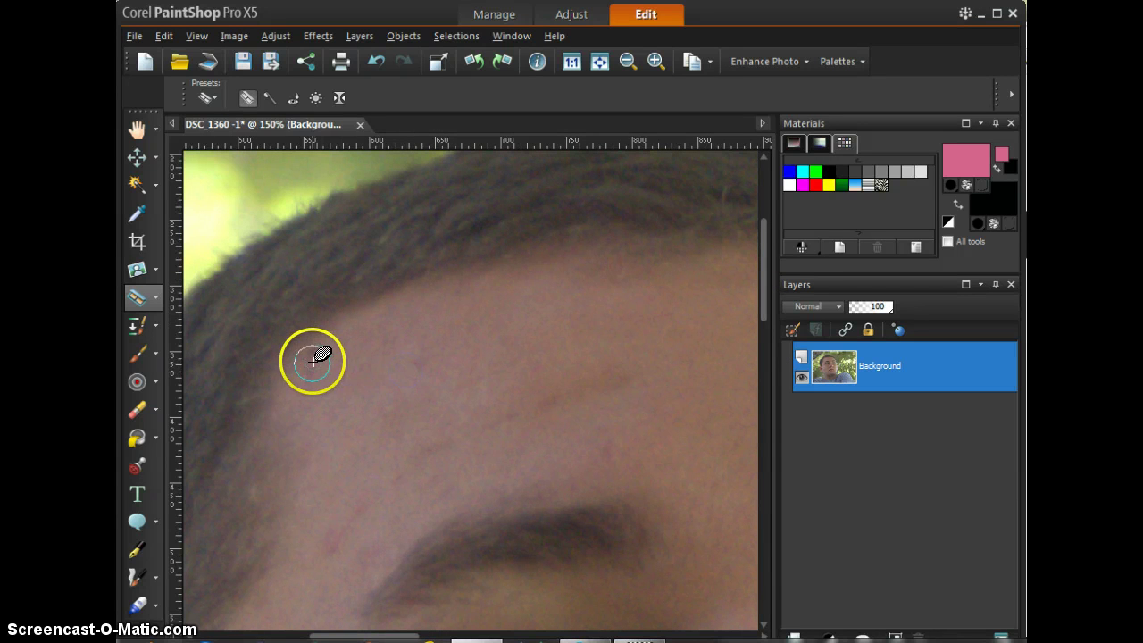
click(309, 368)
click(546, 464)
click(614, 450)
click(607, 449)
click(391, 541)
click(379, 621)
Touch up the remaining forehead spot and the red spots near the outer end of the subject's right eyebrow
drag(379, 635, 357, 634)
scroll(622, 390, down, 3)
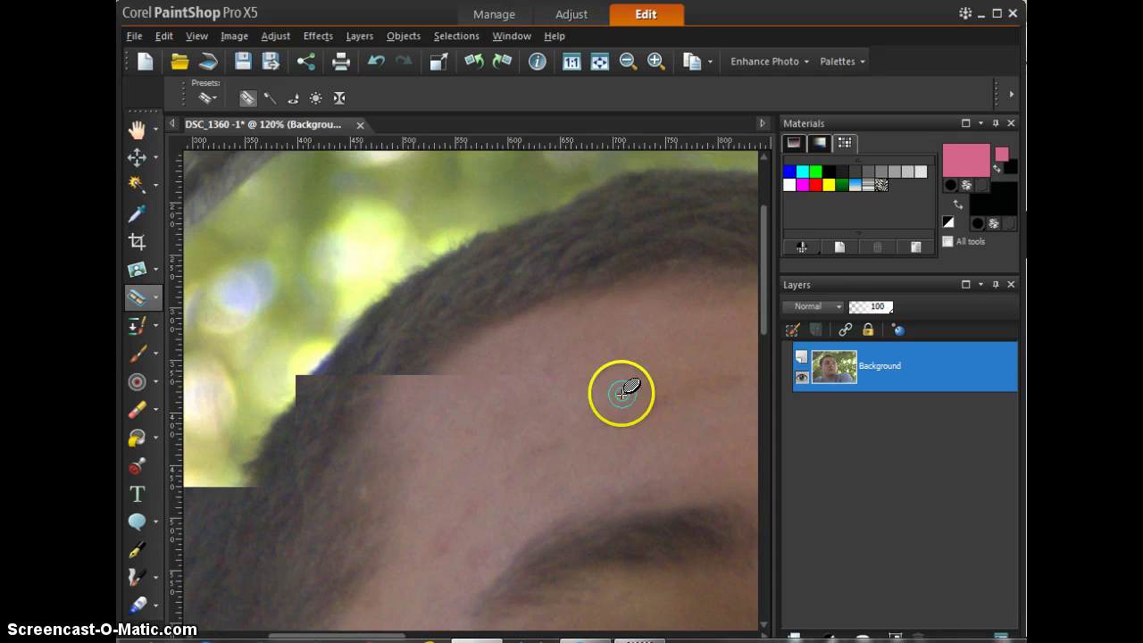
scroll(622, 389, up, 3)
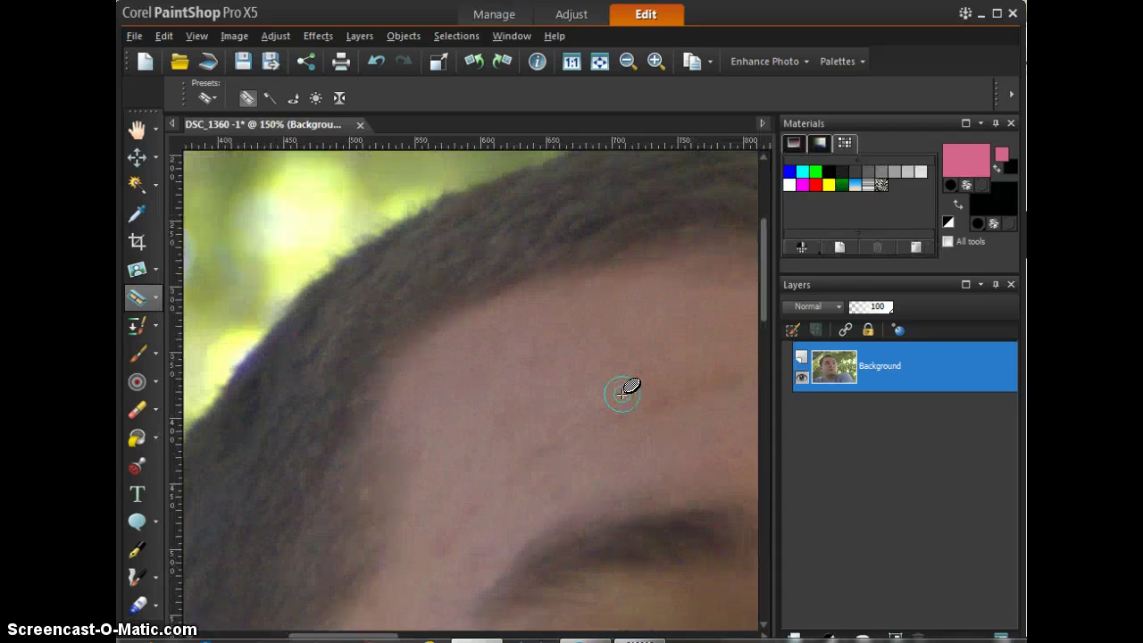
drag(500, 365, 467, 344)
click(463, 343)
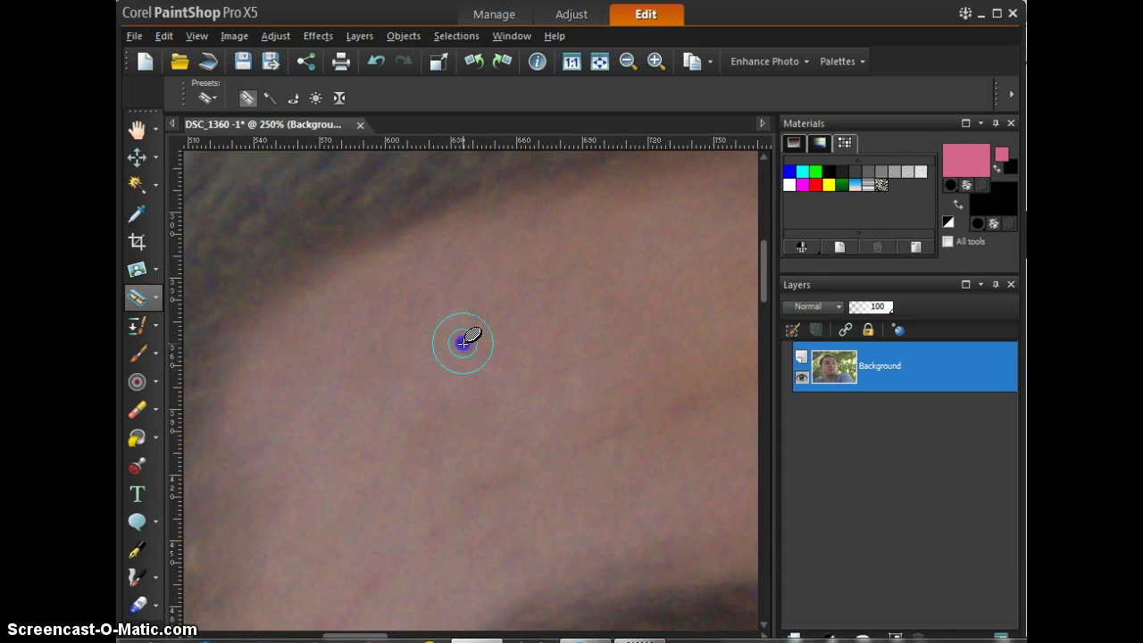
drag(764, 288, 759, 318)
mouse_move(492, 378)
mouse_down()
mouse_move(739, 358)
mouse_move(746, 284)
mouse_up()
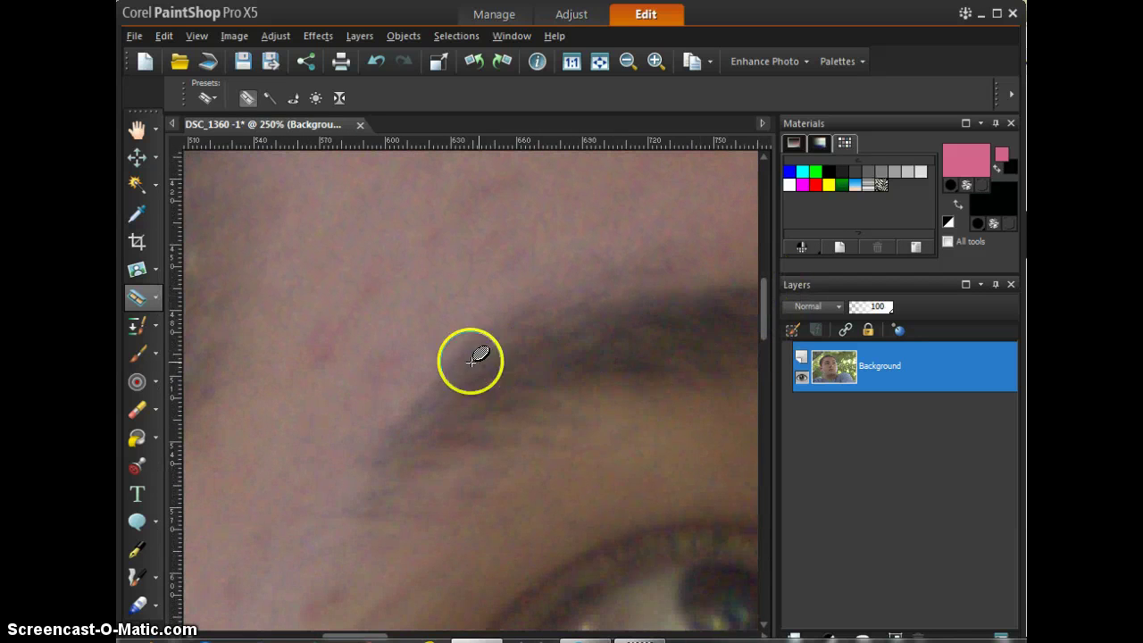
click(323, 349)
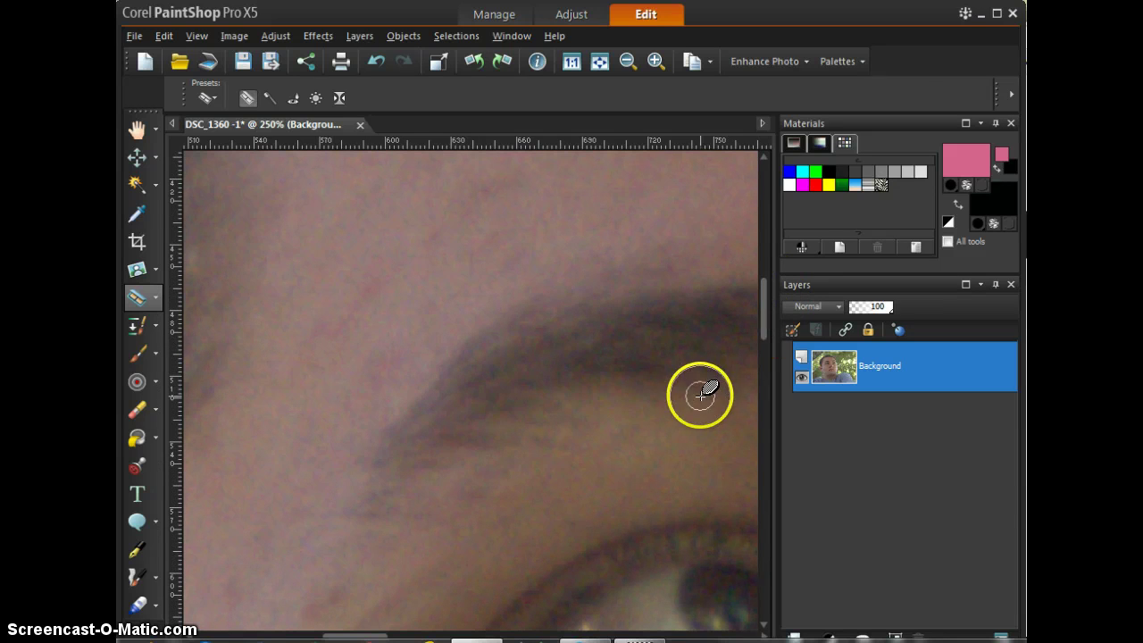
Remove the blemishes on the skin beside the outer corner of the subject's right eye
drag(764, 309, 750, 360)
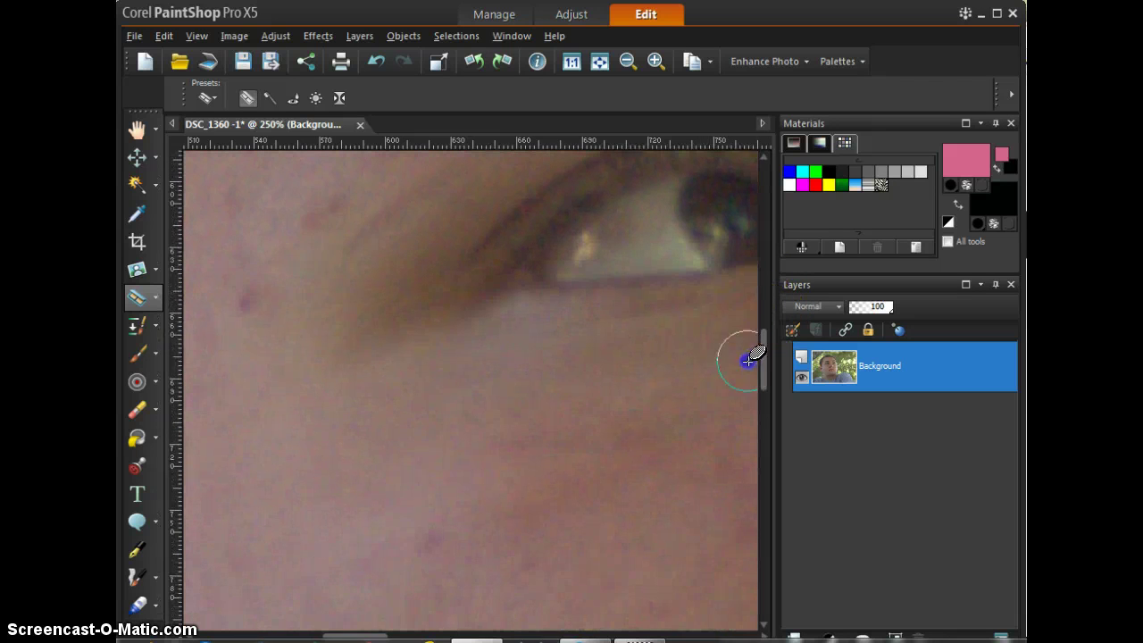
click(242, 307)
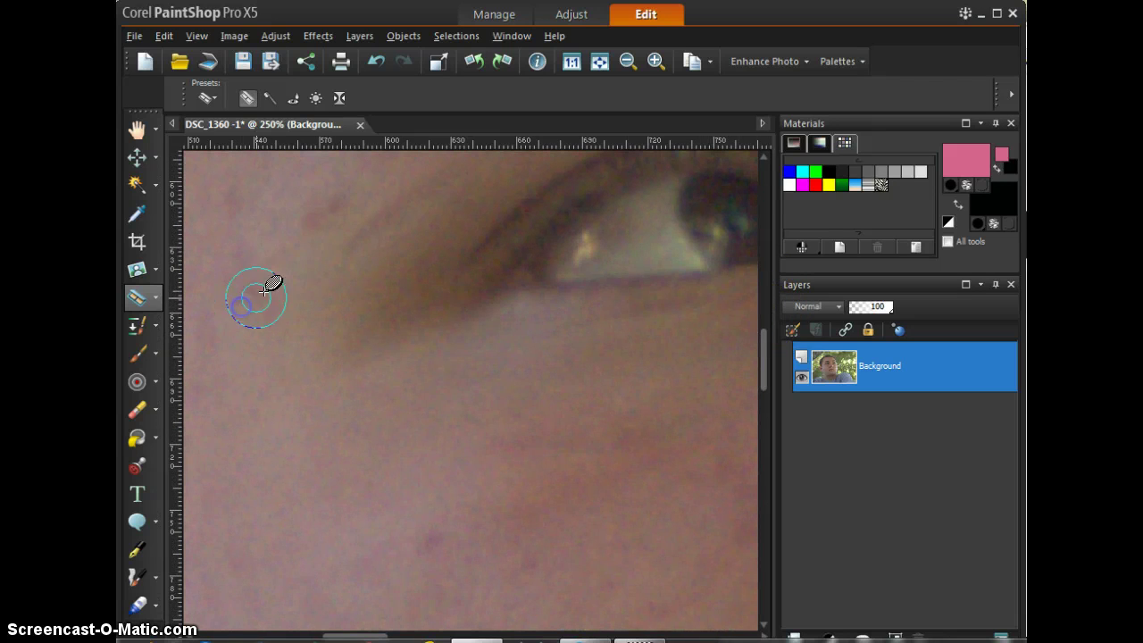
click(309, 218)
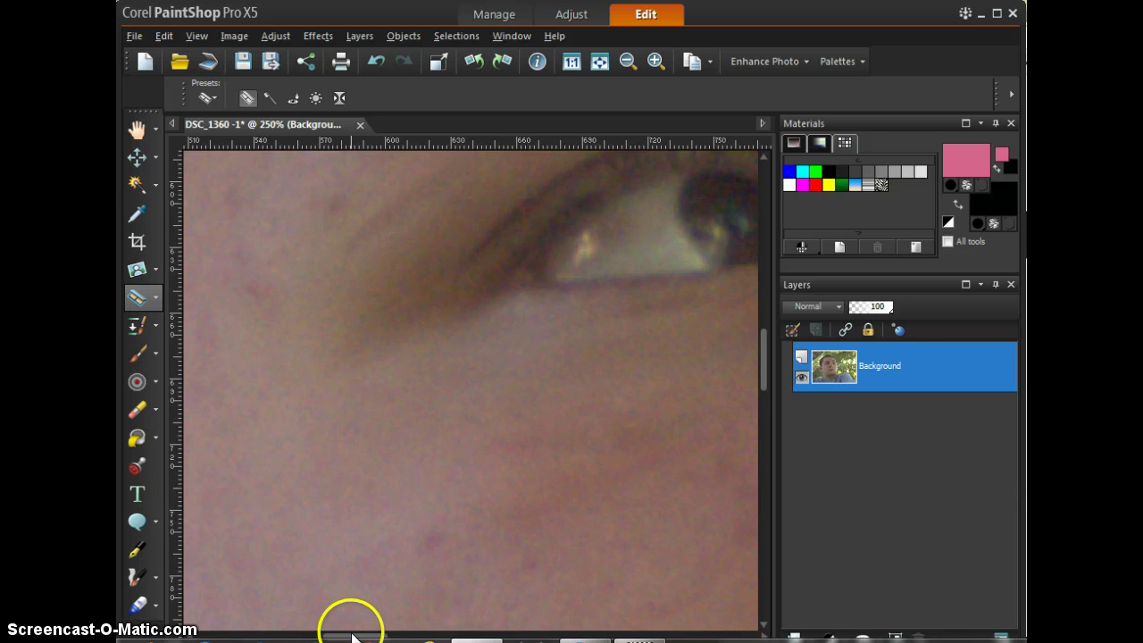
drag(351, 636, 324, 637)
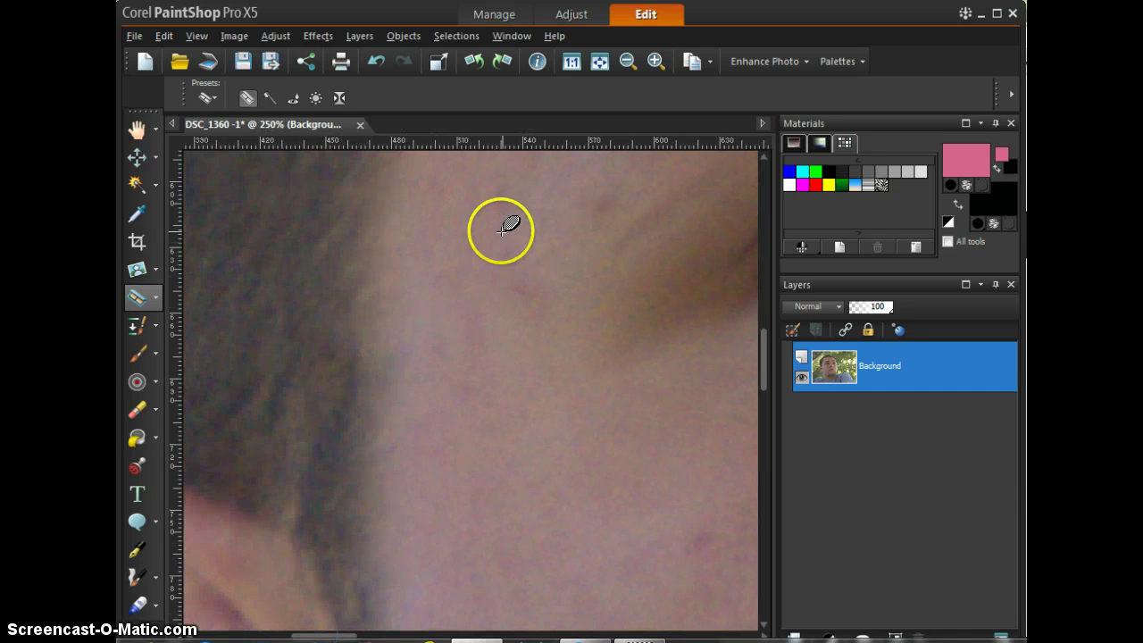
mouse_move(501, 227)
mouse_down()
mouse_move(502, 192)
mouse_move(643, 194)
mouse_move(605, 199)
mouse_up()
click(547, 291)
mouse_move(548, 290)
mouse_down()
mouse_move(510, 286)
mouse_move(738, 466)
mouse_up()
Remove the blemishes on the subject's right cheek beside the ear with the Makeover tool
drag(762, 350, 761, 396)
drag(722, 191, 698, 212)
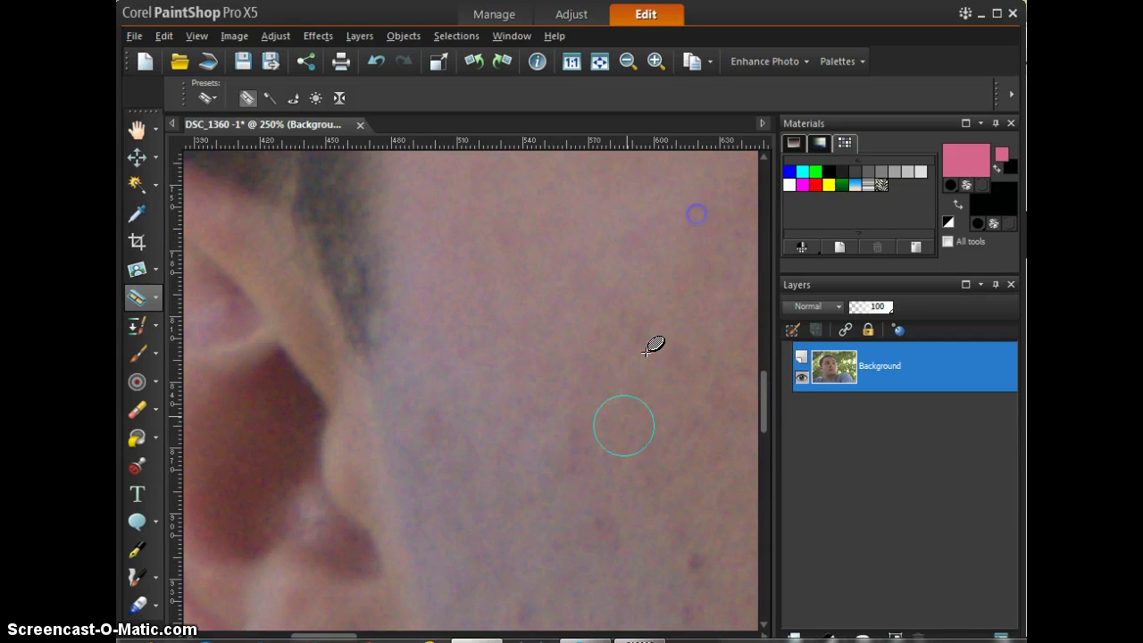
click(576, 465)
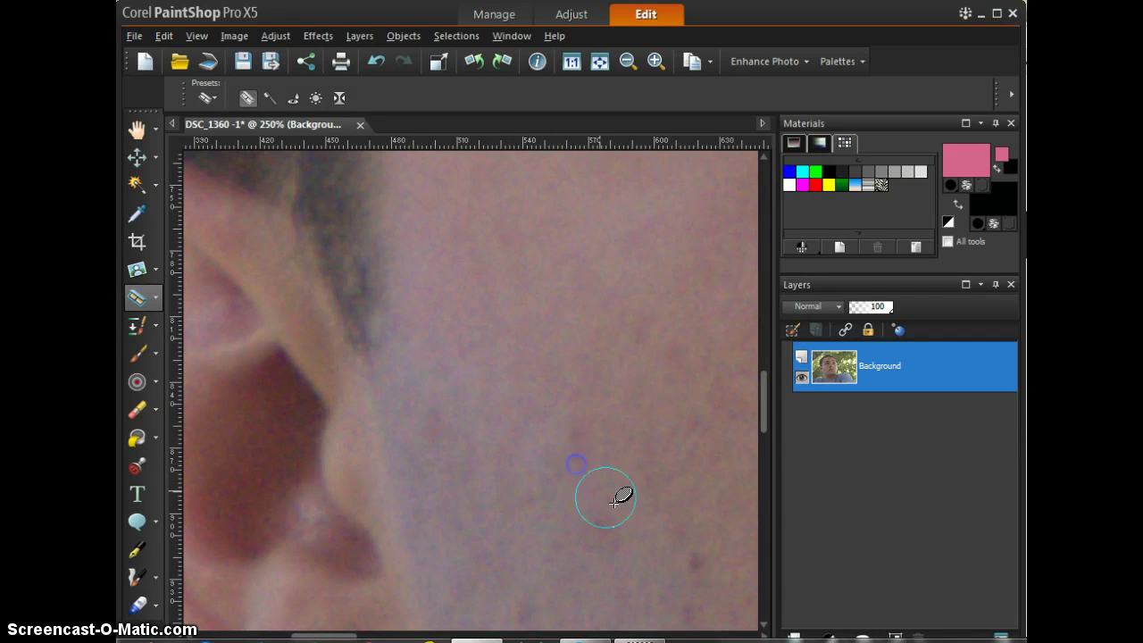
click(694, 566)
click(597, 520)
Remove the blemishes on the lower right cheek beside the subject's earlobe
drag(765, 390, 762, 409)
click(689, 351)
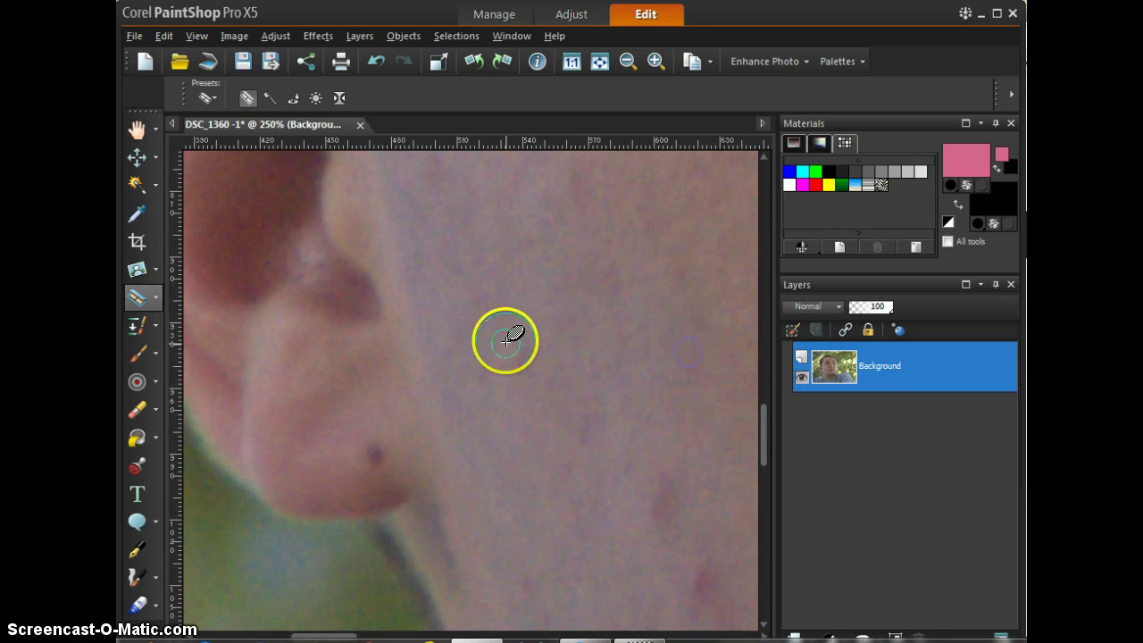
click(524, 361)
click(654, 508)
click(701, 585)
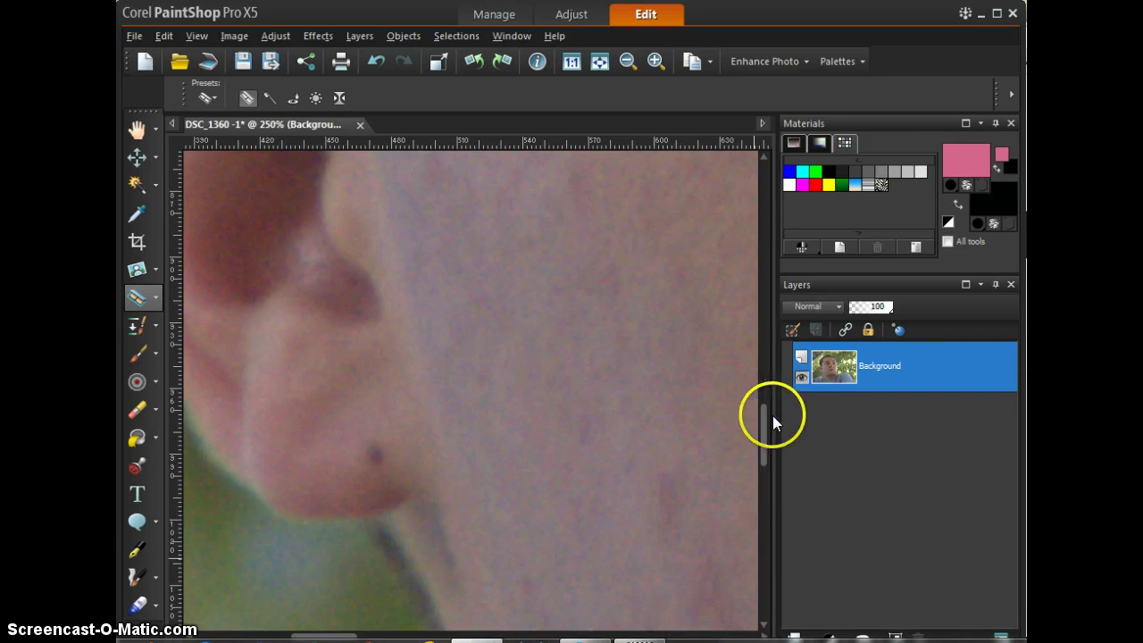
Remove the red spots on the jaw below the subject's right earlobe
drag(762, 417, 759, 449)
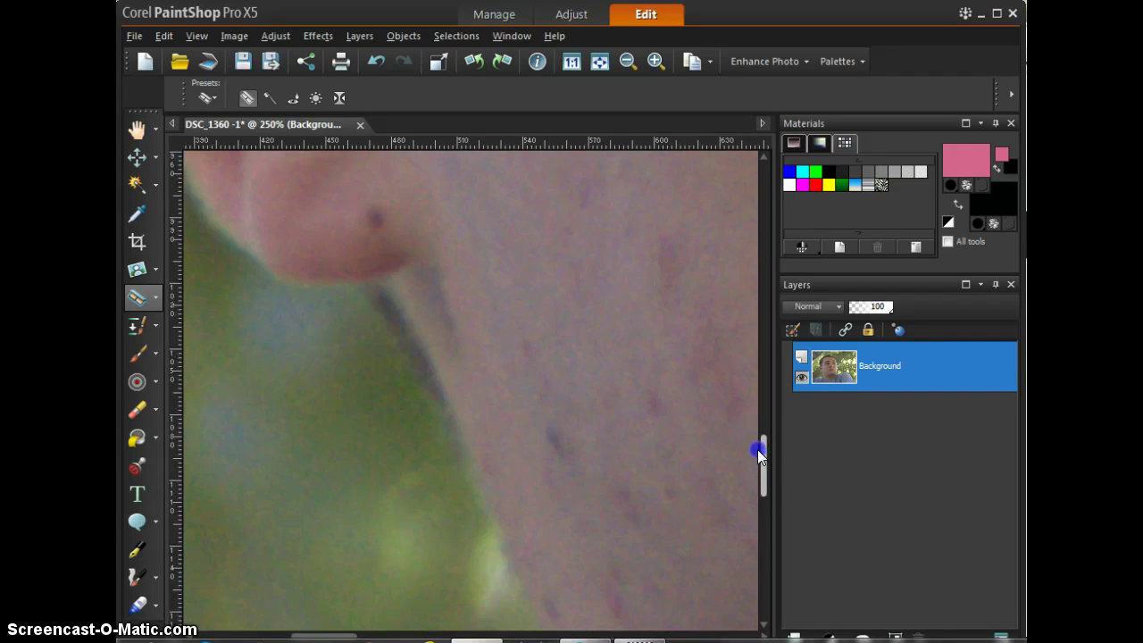
click(654, 401)
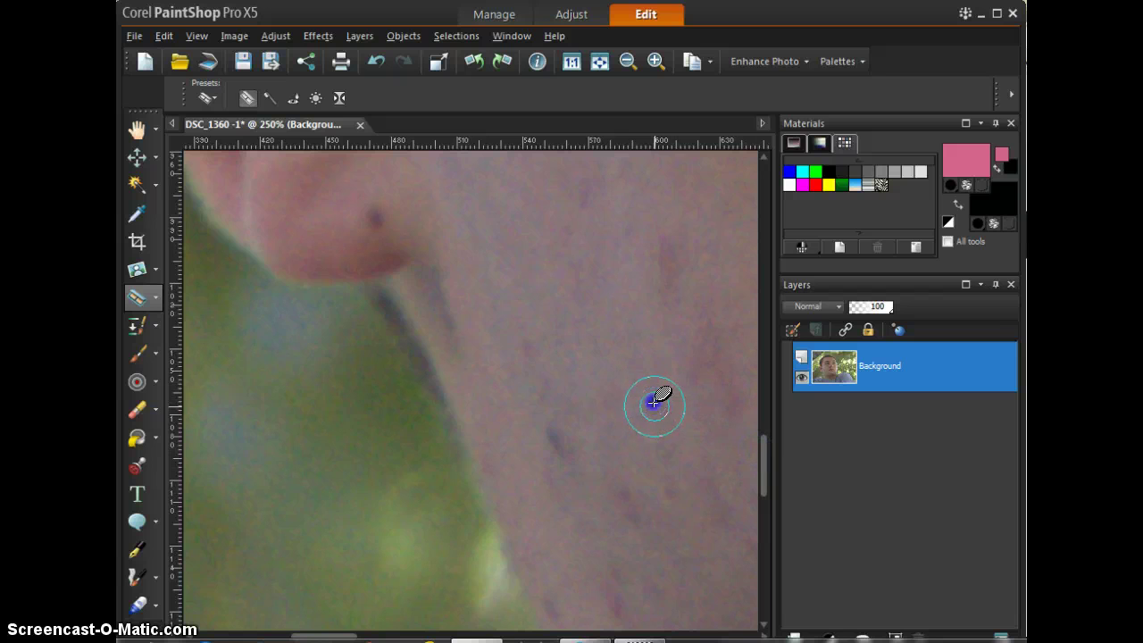
click(671, 492)
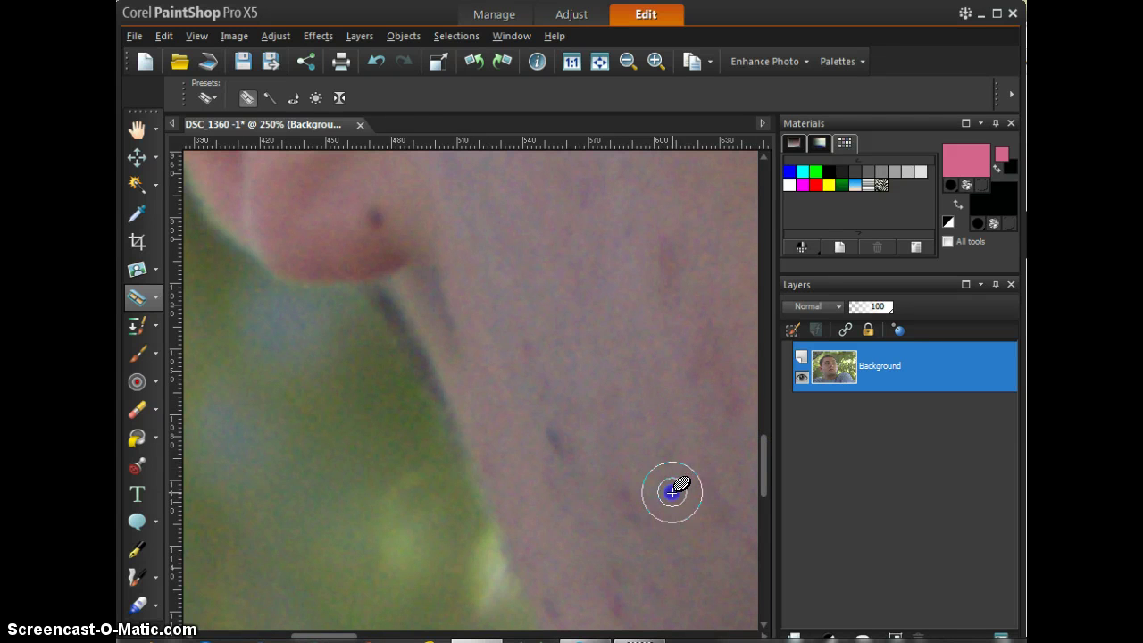
click(632, 520)
click(613, 612)
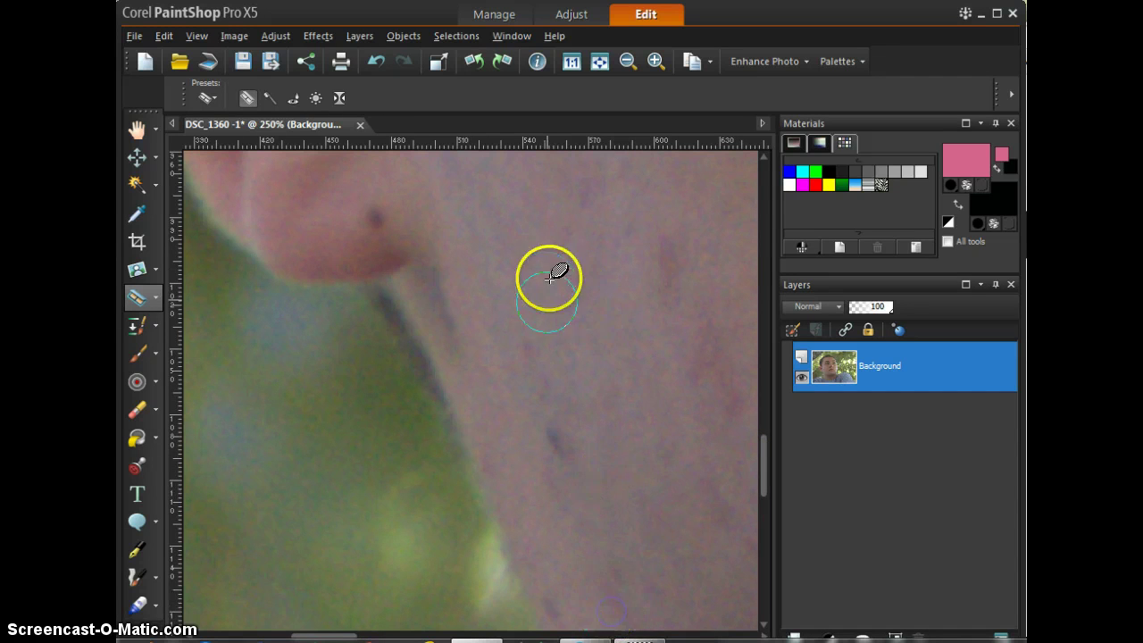
click(528, 344)
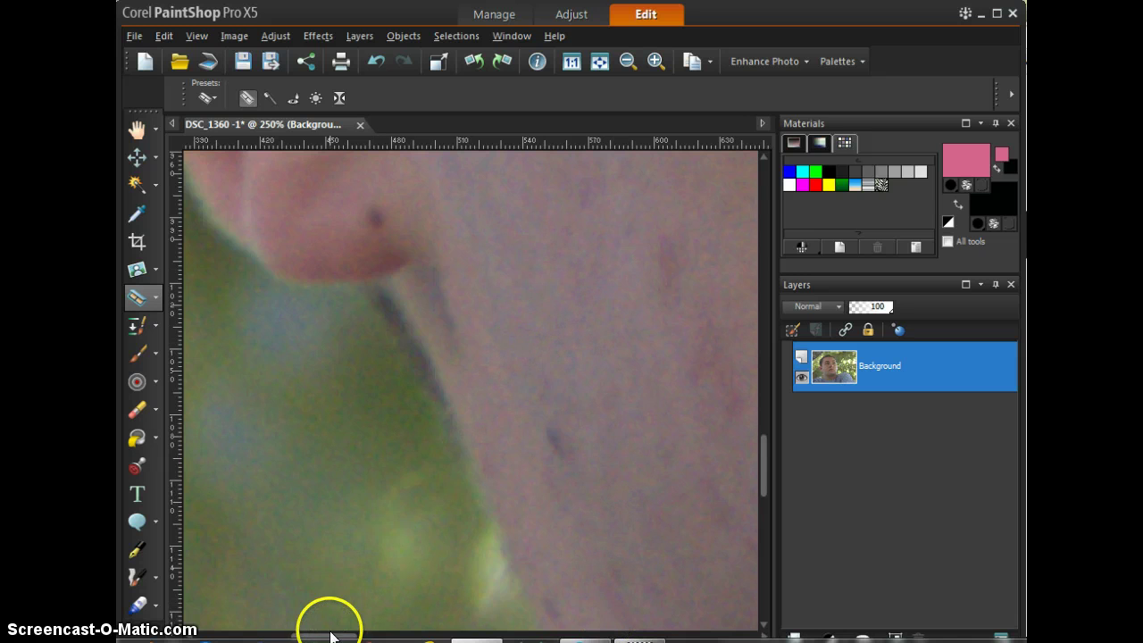
Remove the blemishes on the lower right cheek between the jaw and the corner of the subject's mouth
drag(329, 638, 385, 638)
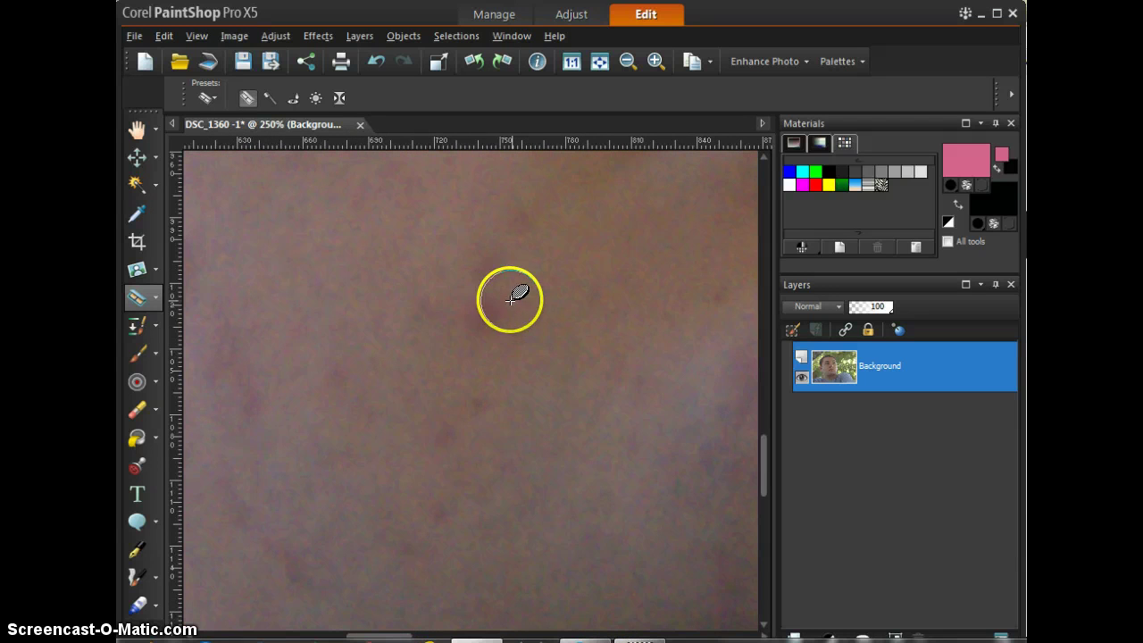
click(490, 260)
click(435, 453)
click(480, 402)
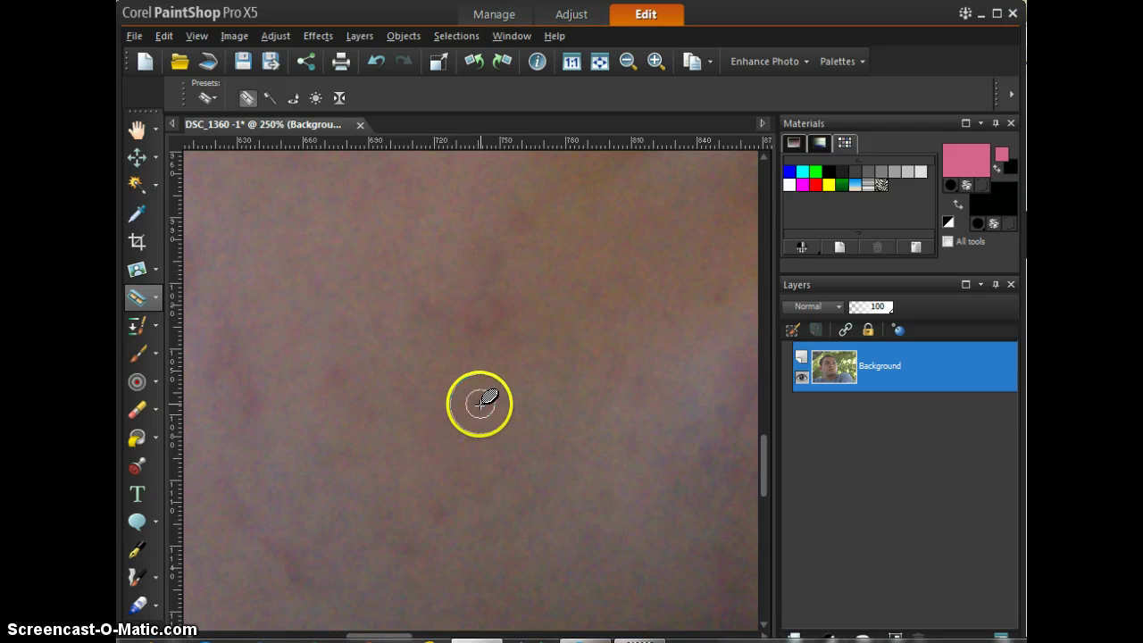
click(435, 518)
click(395, 388)
mouse_move(396, 389)
mouse_down()
mouse_move(327, 375)
mouse_move(270, 391)
mouse_move(242, 419)
mouse_up()
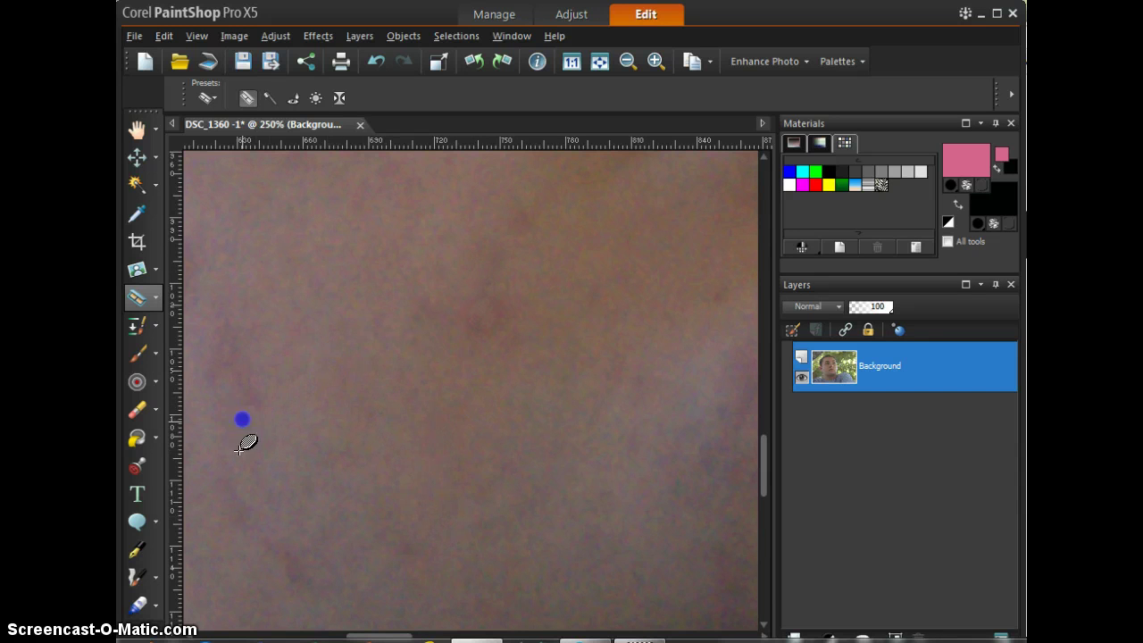
click(286, 567)
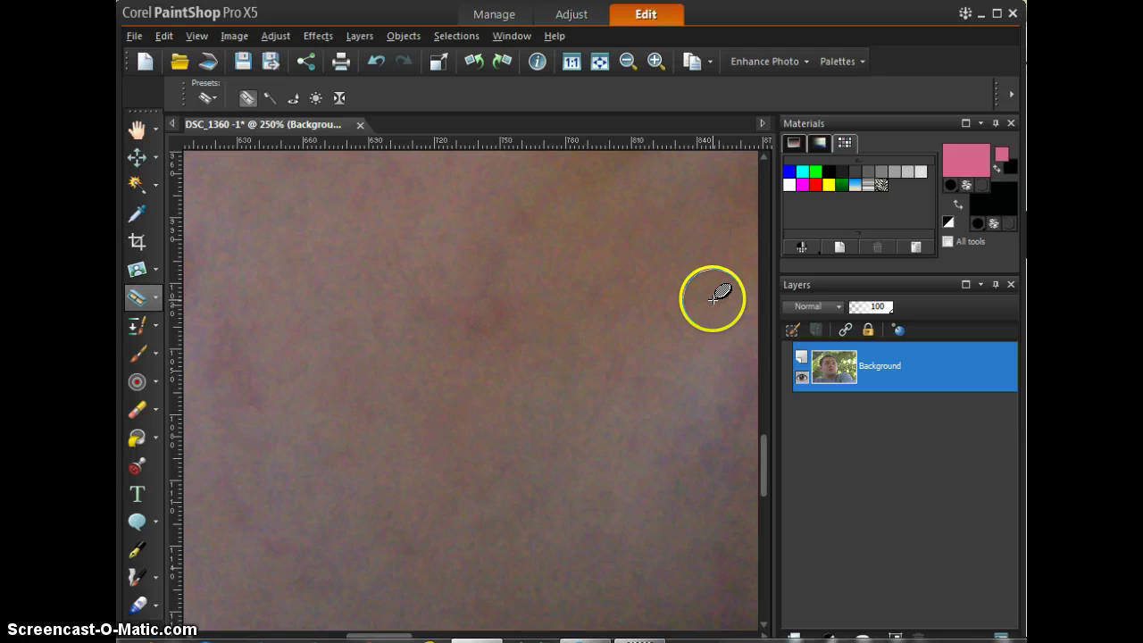
Touch up the remaining dark spots along the subject's right jawline and toward the underside of the chin
scroll(642, 428, down, 1)
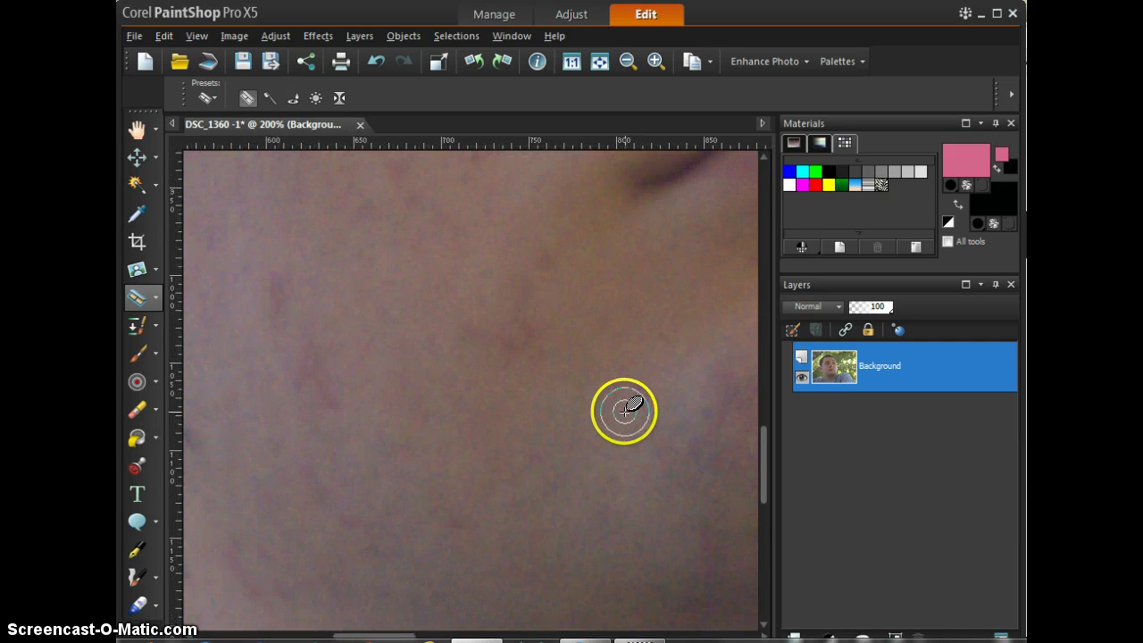
scroll(581, 383, down, 2)
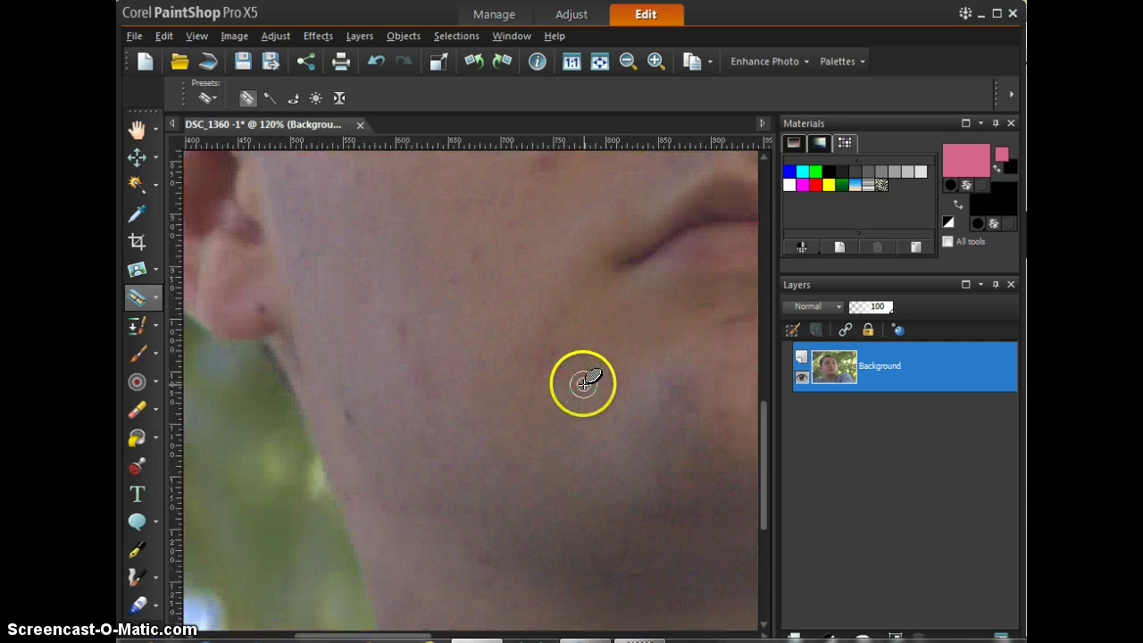
click(402, 328)
mouse_move(481, 516)
mouse_down()
mouse_move(514, 557)
mouse_move(497, 556)
mouse_move(569, 377)
mouse_move(542, 353)
mouse_up()
click(424, 384)
click(651, 538)
Remove the blemishes across the subject's chin and along the left side of the jaw
mouse_move(650, 540)
mouse_down()
mouse_move(523, 613)
mouse_move(439, 639)
mouse_move(386, 639)
mouse_move(465, 636)
mouse_up()
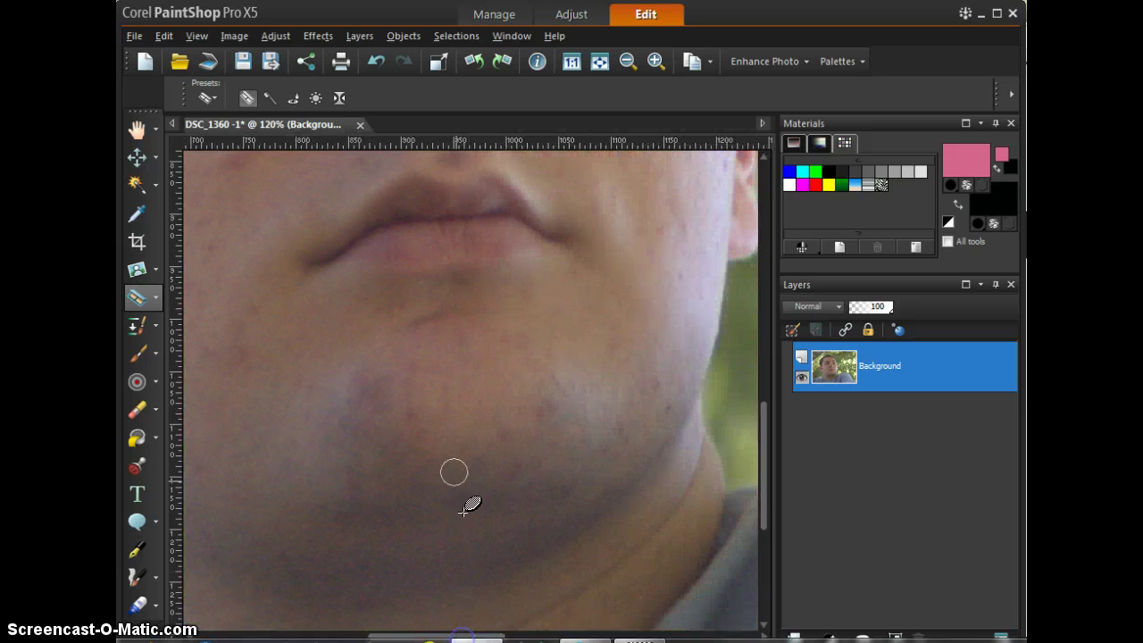
drag(404, 406, 414, 415)
drag(539, 415, 545, 414)
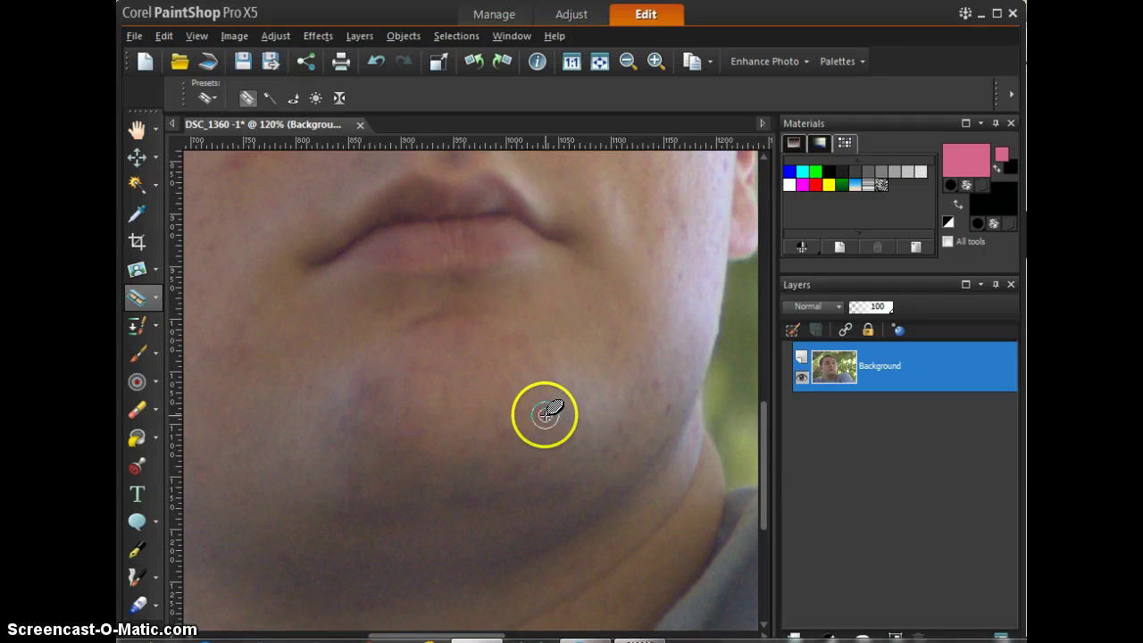
mouse_move(545, 460)
mouse_down()
mouse_move(544, 535)
mouse_move(517, 470)
mouse_move(630, 368)
mouse_move(617, 334)
mouse_move(661, 384)
mouse_up()
mouse_move(630, 435)
mouse_down()
mouse_move(619, 428)
mouse_move(581, 506)
mouse_move(506, 474)
mouse_move(523, 478)
mouse_up()
Remove the spots on the subject's left cheek between the nose and the ear
drag(762, 470, 778, 403)
mouse_move(694, 450)
mouse_down()
mouse_move(651, 473)
mouse_move(711, 472)
mouse_move(697, 464)
mouse_move(685, 333)
mouse_move(670, 365)
mouse_up()
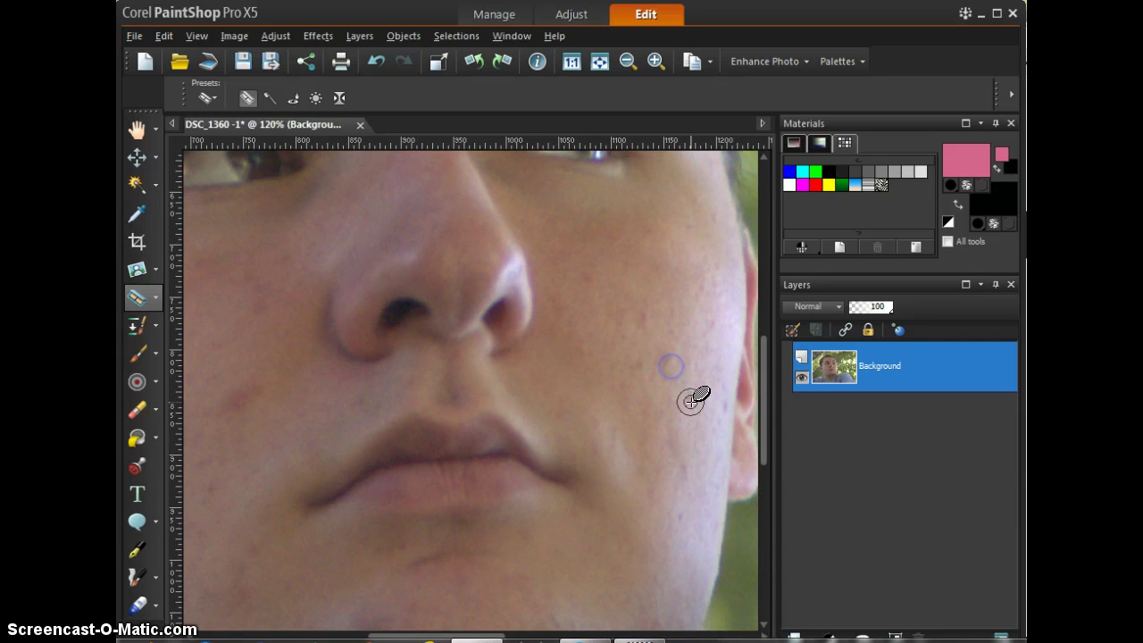
click(636, 316)
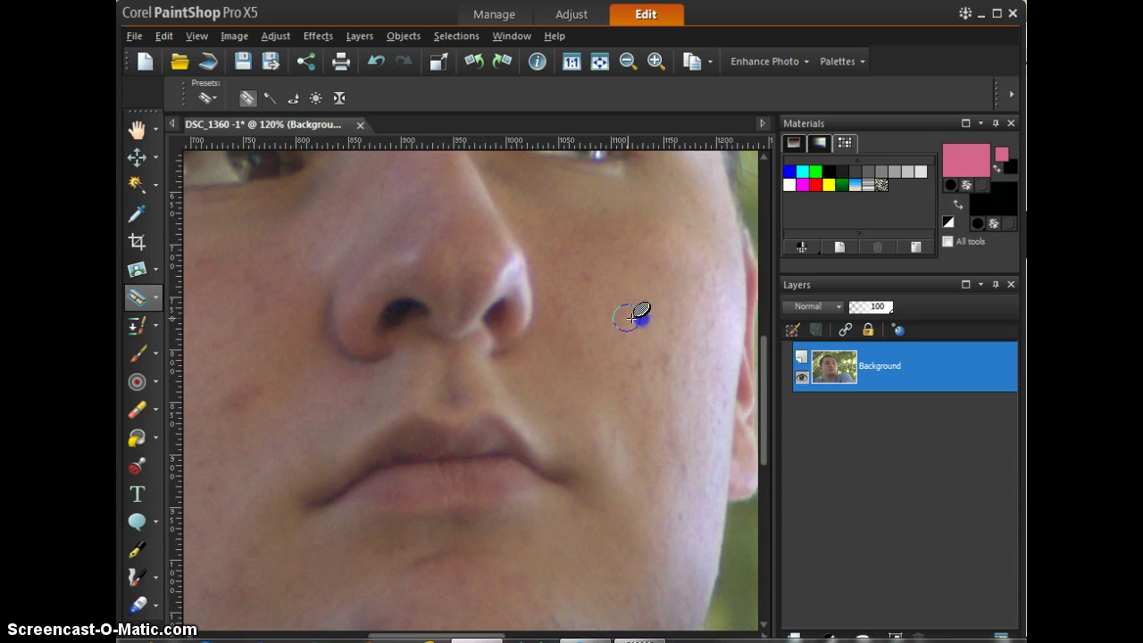
click(586, 280)
Touch up the remaining spots on the subject's right cheek beside the nose and around the mouth
scroll(676, 454, down, 2)
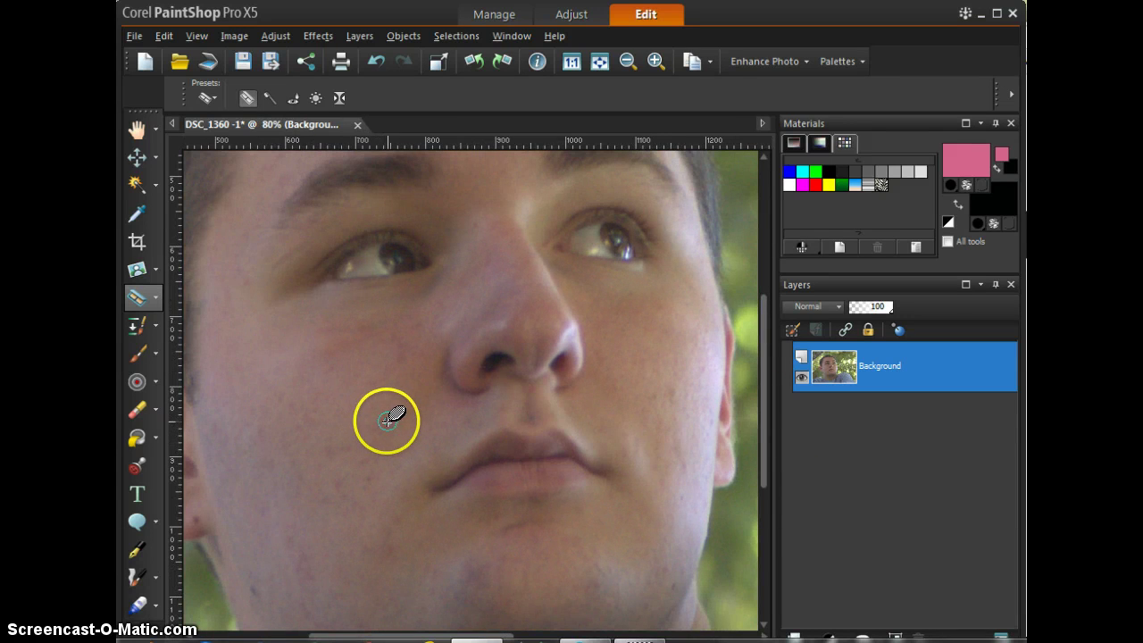
mouse_move(392, 420)
mouse_down()
mouse_move(436, 440)
mouse_move(380, 420)
mouse_up()
mouse_move(596, 507)
mouse_down()
mouse_move(480, 467)
mouse_move(390, 401)
mouse_move(386, 420)
mouse_move(485, 451)
mouse_move(387, 416)
mouse_move(448, 416)
mouse_up()
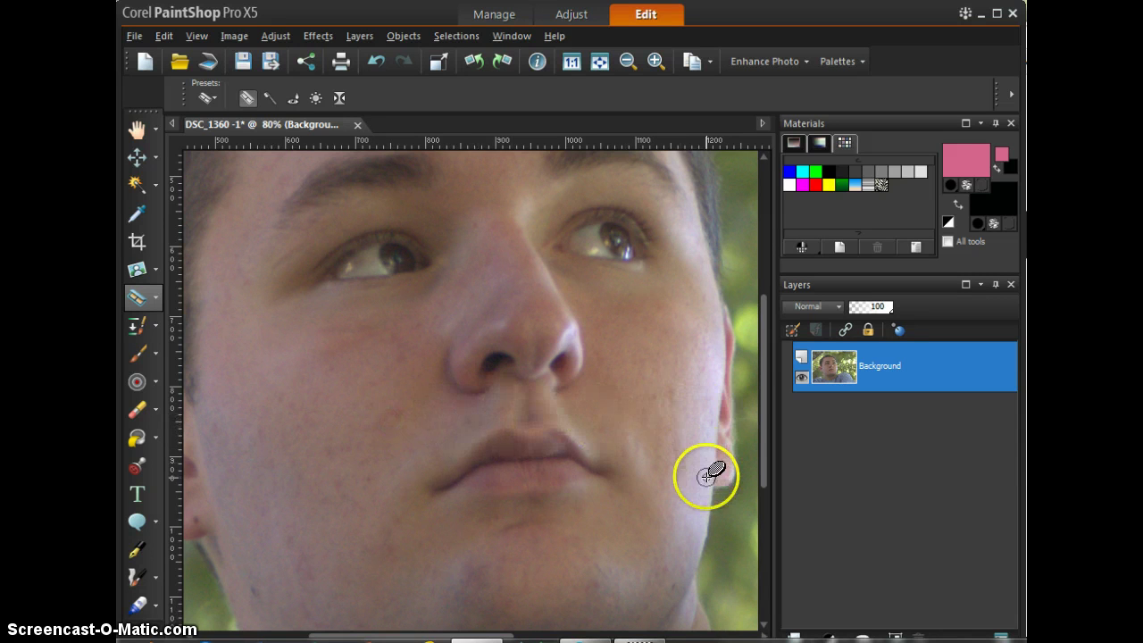
Switch from the Makeover tool to the Clone tool with the whole photo in view
scroll(706, 474, down, 3)
scroll(708, 473, down, 2)
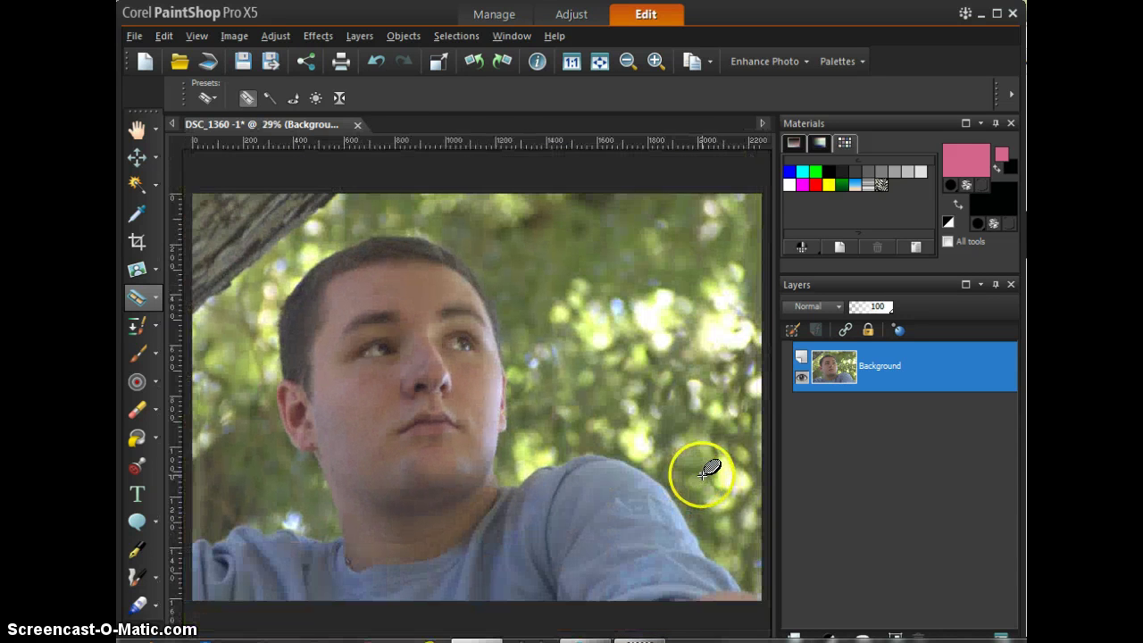
scroll(704, 474, up, 1)
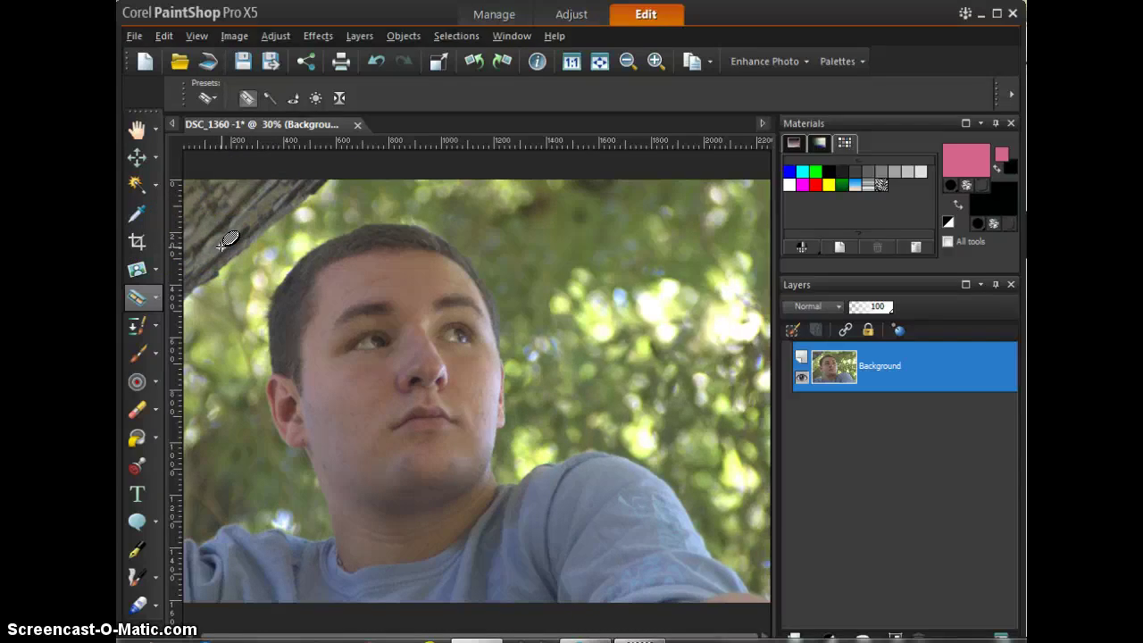
click(154, 327)
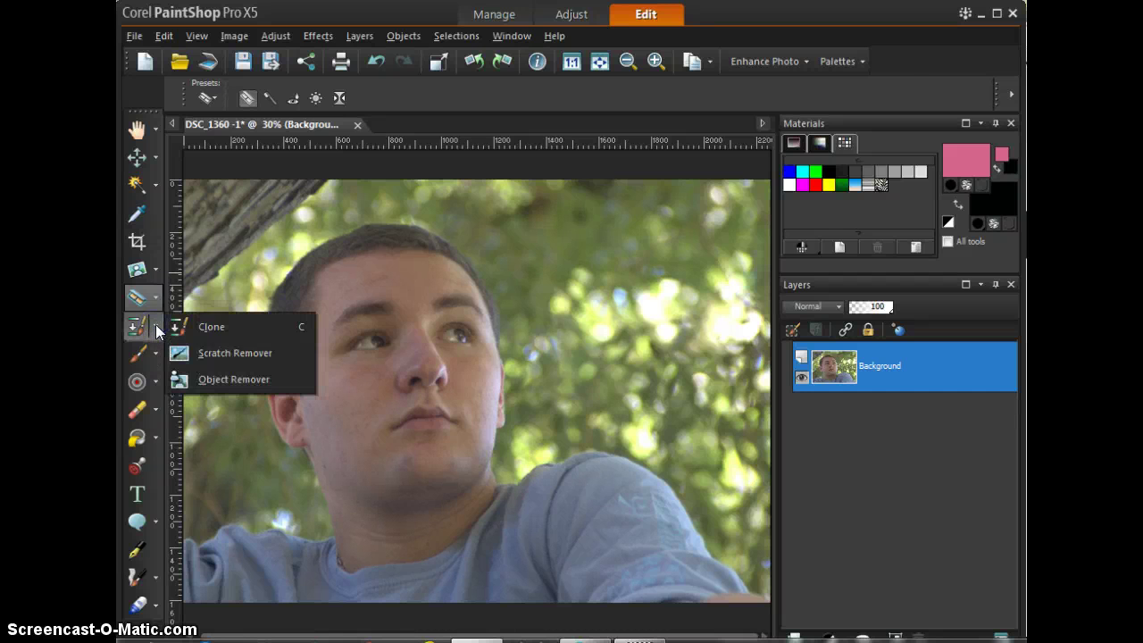
click(211, 328)
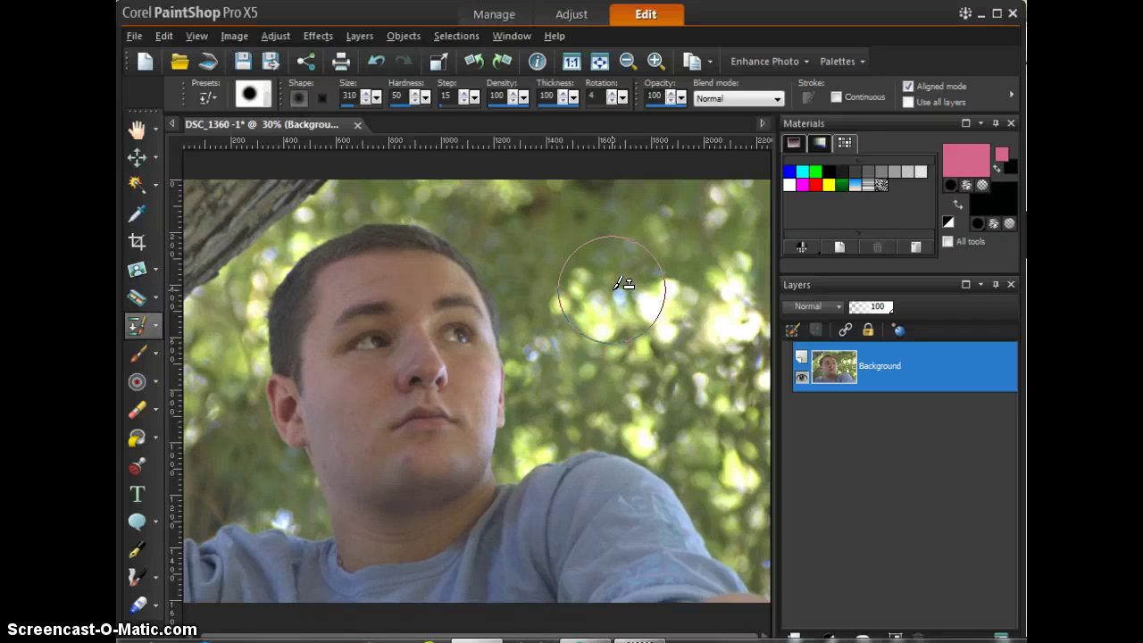
mouse_move(625, 261)
mouse_down()
mouse_move(629, 206)
mouse_move(525, 164)
mouse_up()
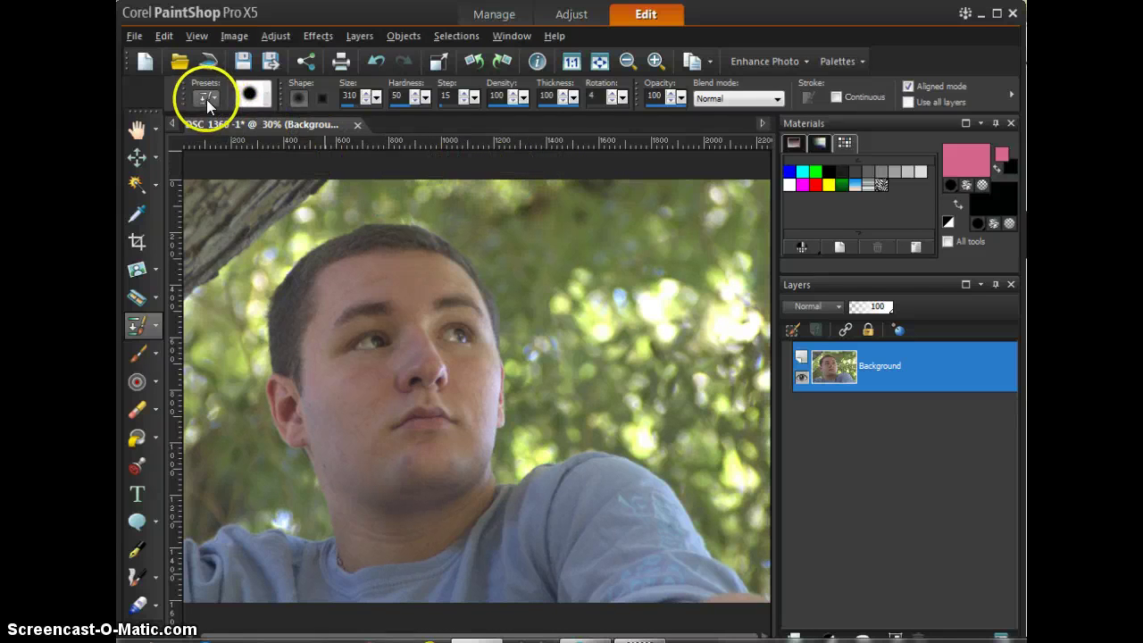
View the available Clone brush tips without choosing one, and try the square brush shape before returning to round
click(262, 103)
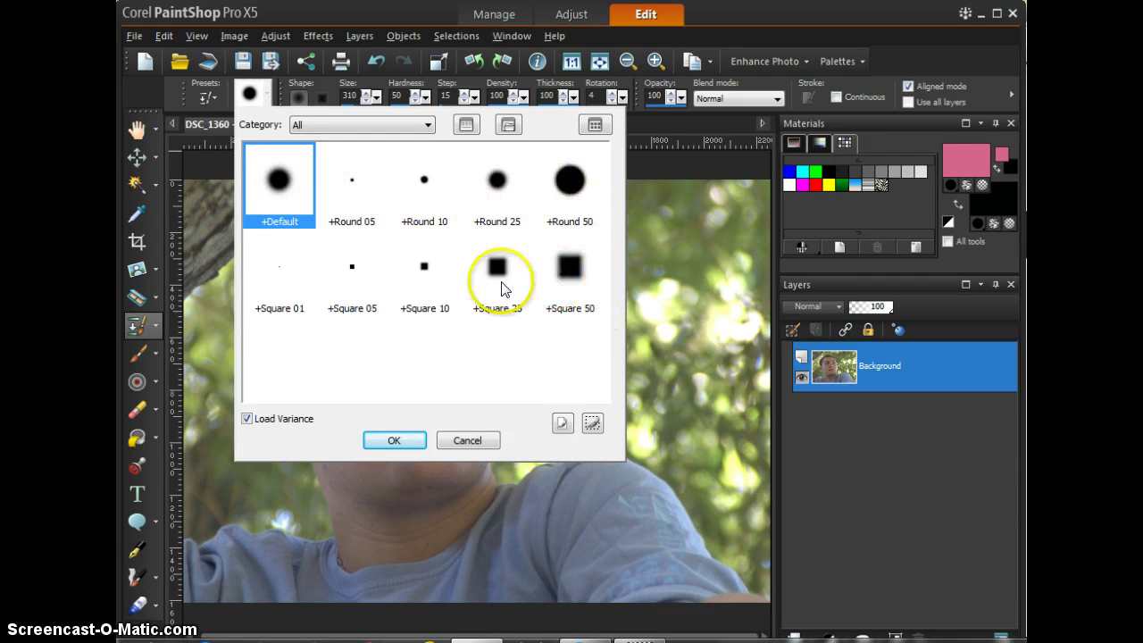
click(492, 440)
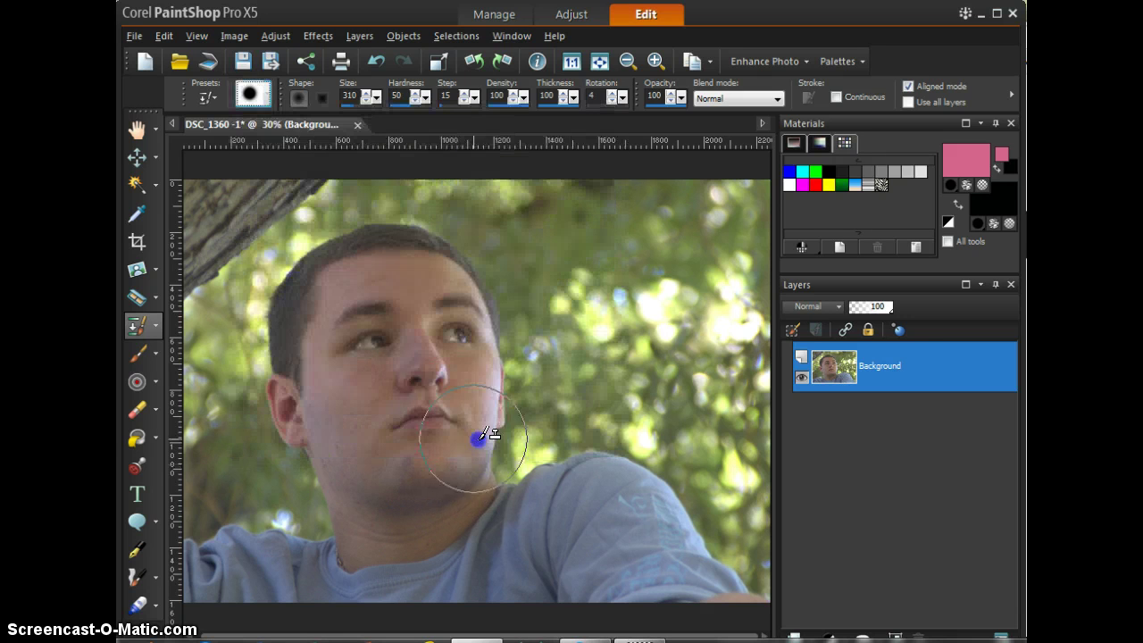
click(321, 100)
click(301, 99)
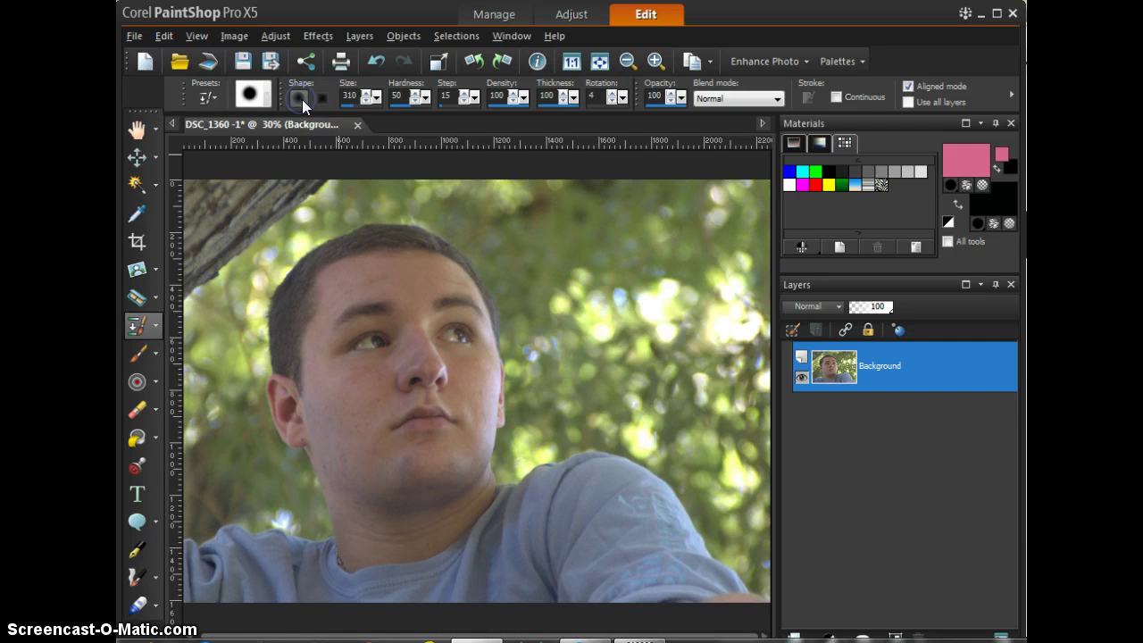
Reduce the Clone brush size to 197
click(366, 101)
click(367, 100)
click(367, 100)
click(367, 100)
click(367, 100)
click(367, 100)
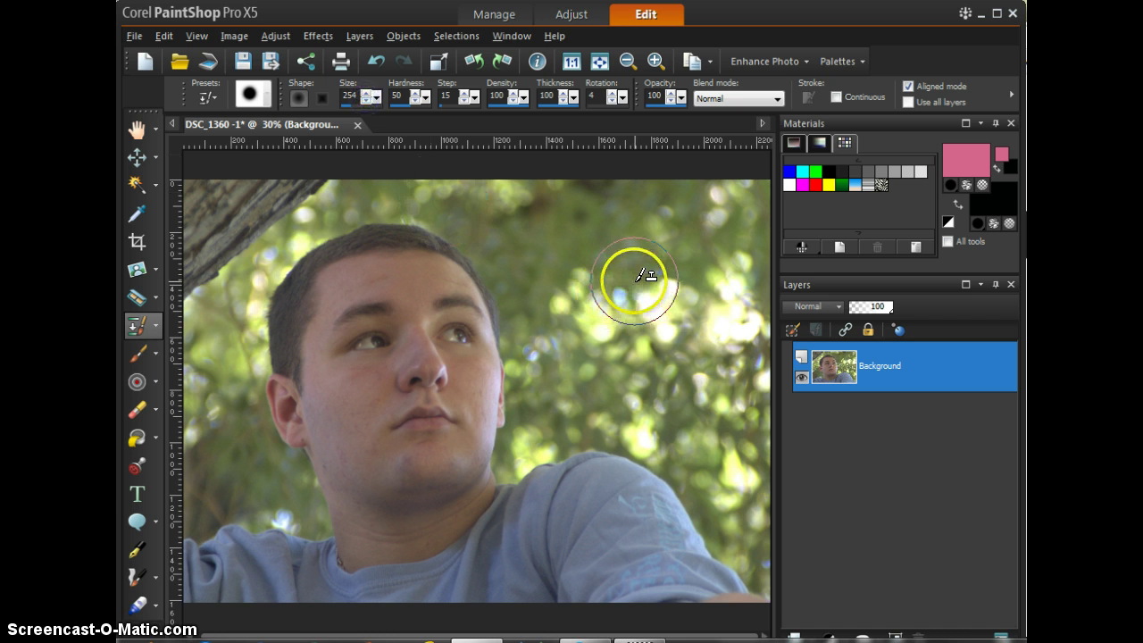
click(367, 100)
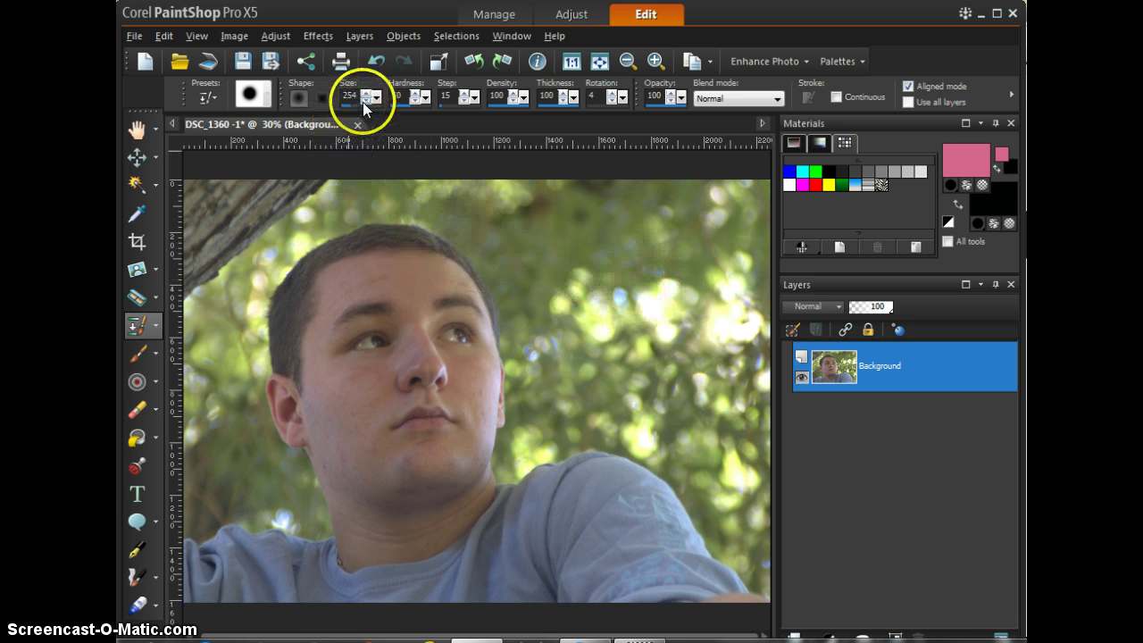
click(367, 100)
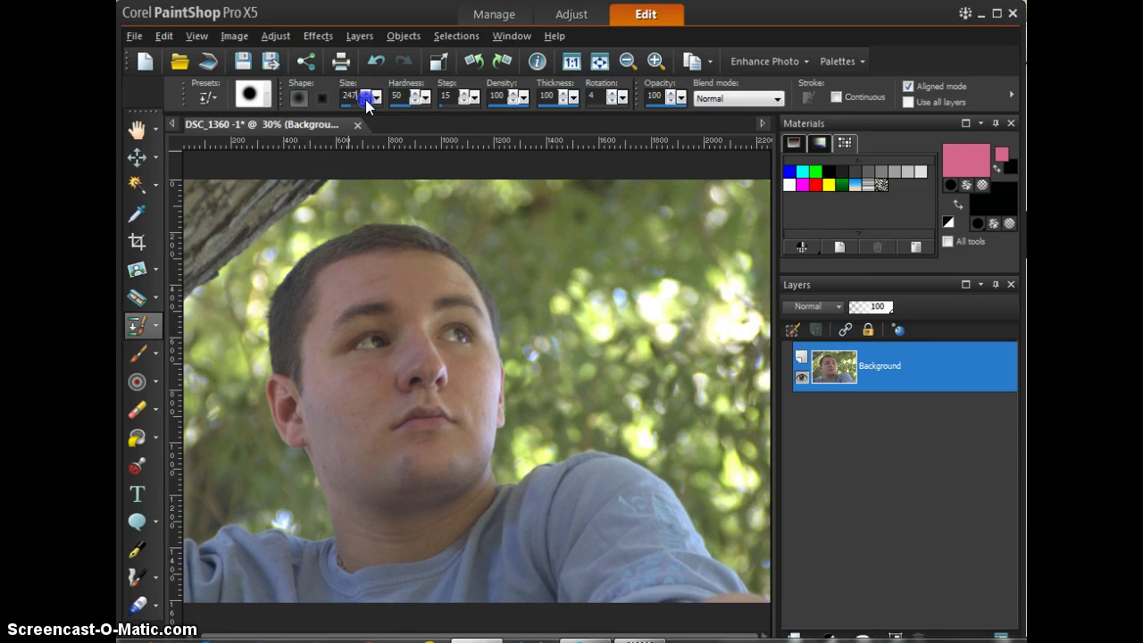
click(367, 100)
click(367, 100)
click(367, 100)
click(367, 100)
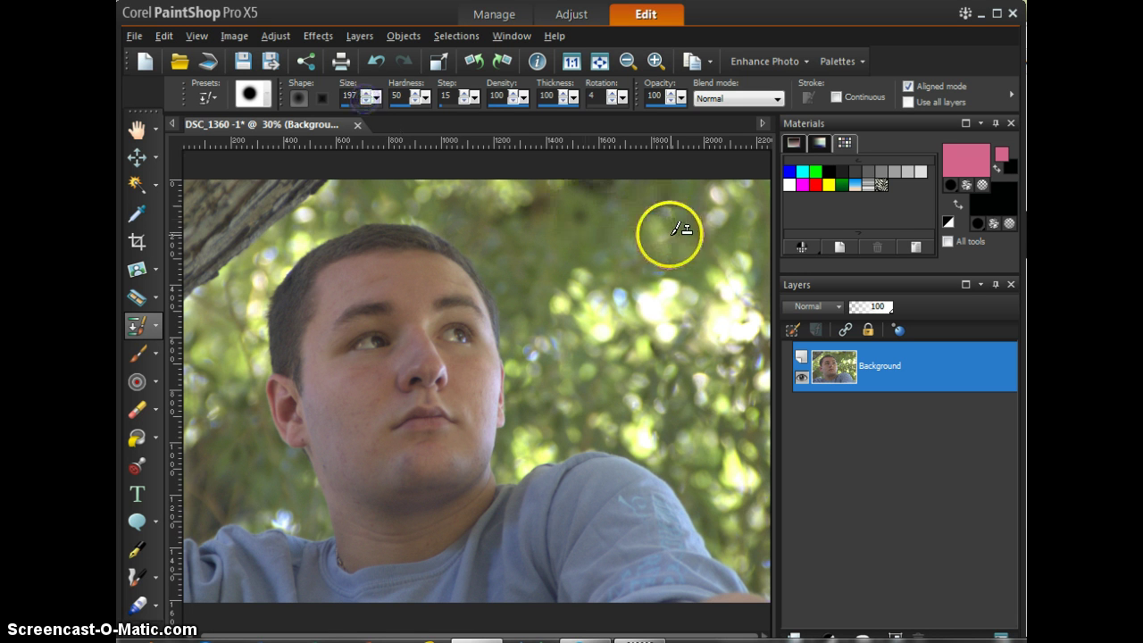
Set the Clone brush size back to 310
click(367, 101)
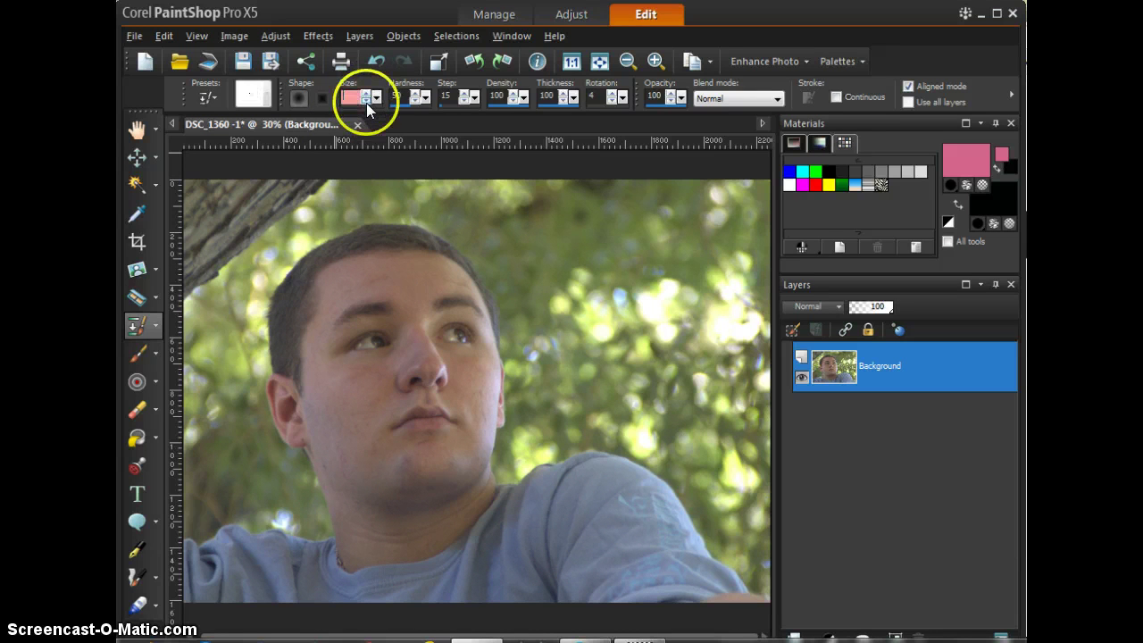
text(10)
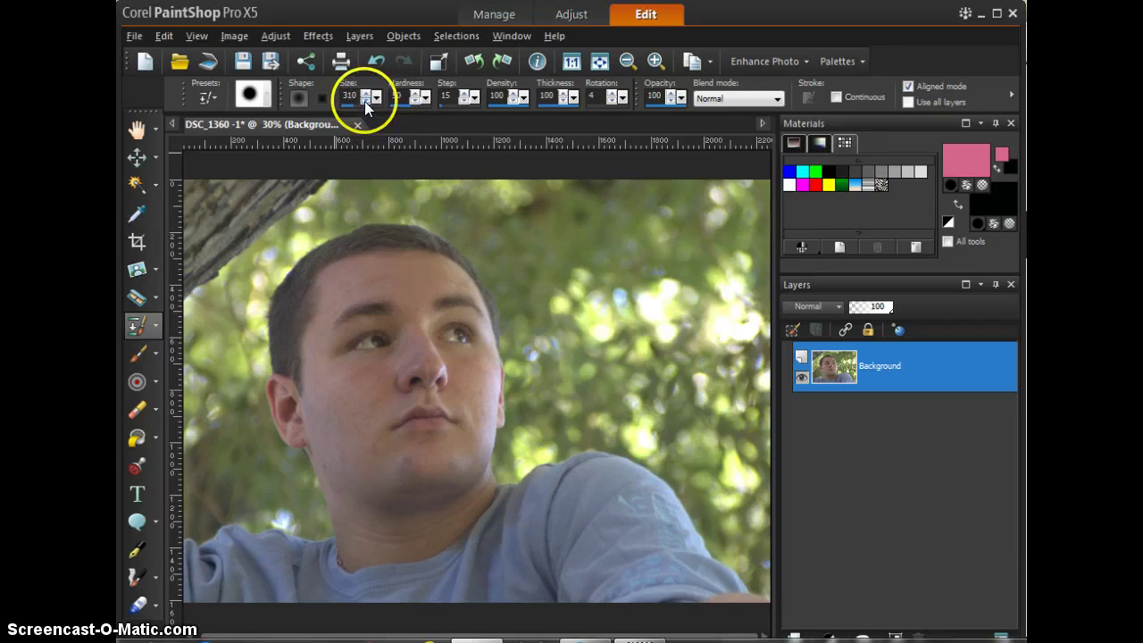
Set the Clone brush hardness to 50 and its step to 19
click(426, 97)
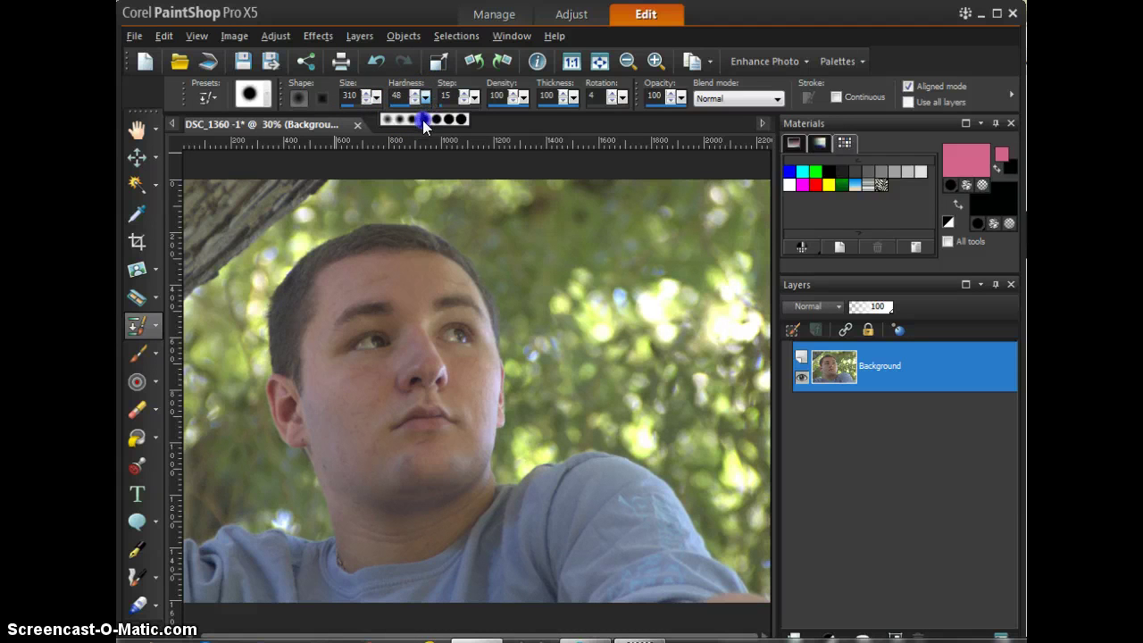
mouse_move(423, 121)
mouse_down()
mouse_move(461, 125)
mouse_move(408, 127)
mouse_up()
click(424, 121)
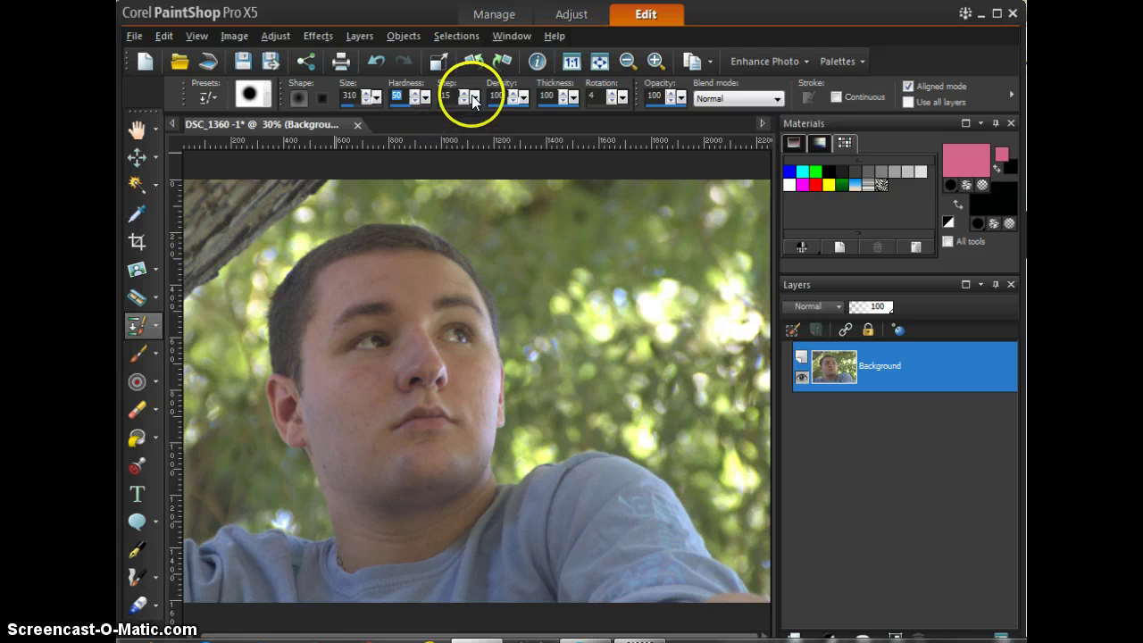
drag(474, 98, 476, 100)
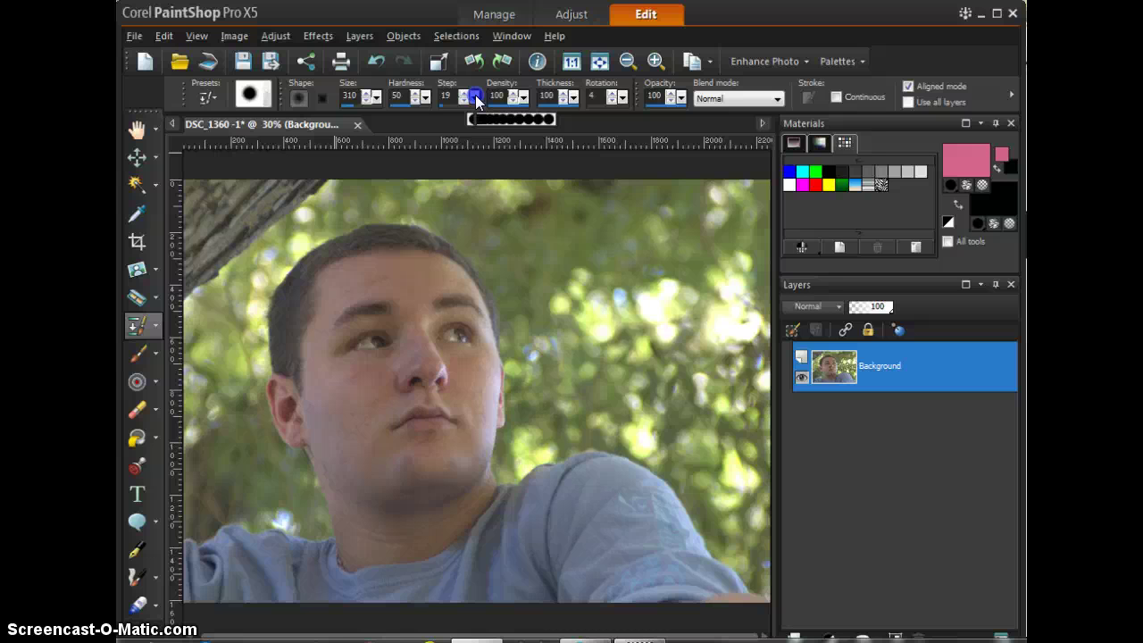
Check the Clone brush density and thickness ranges without changing them, and set the rotation to 11
click(524, 97)
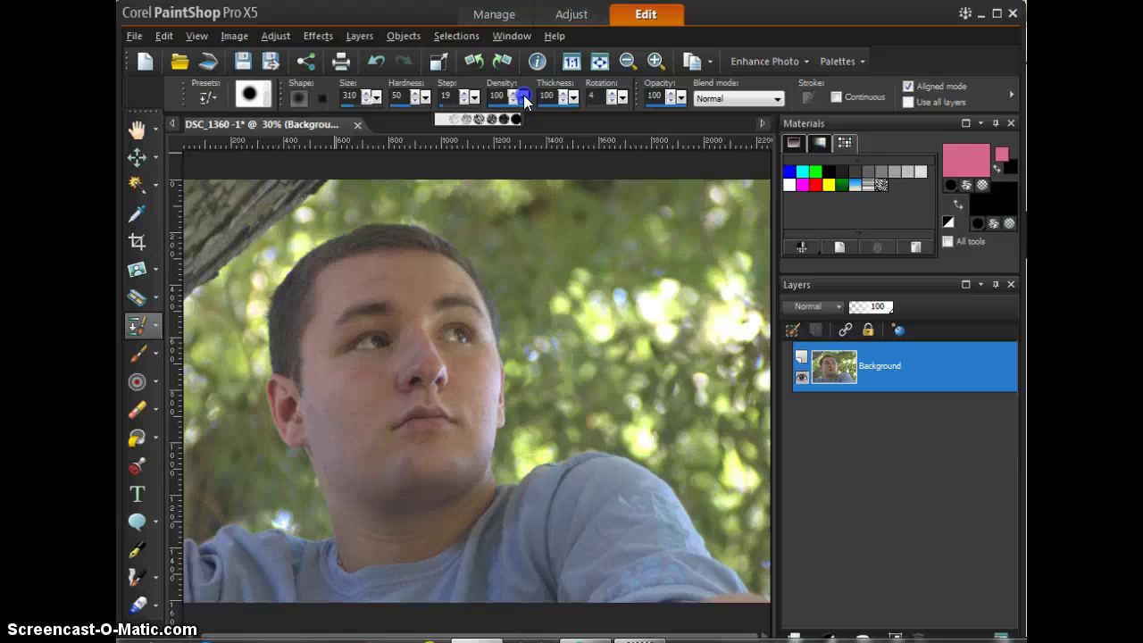
click(524, 112)
drag(524, 94, 521, 115)
click(405, 135)
click(574, 97)
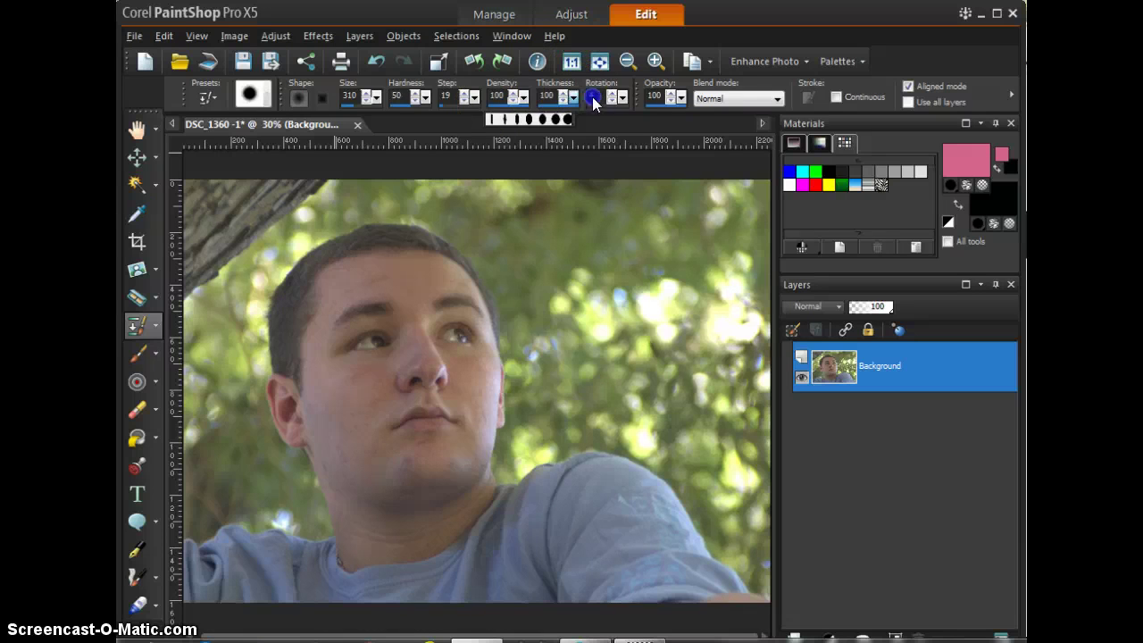
click(624, 98)
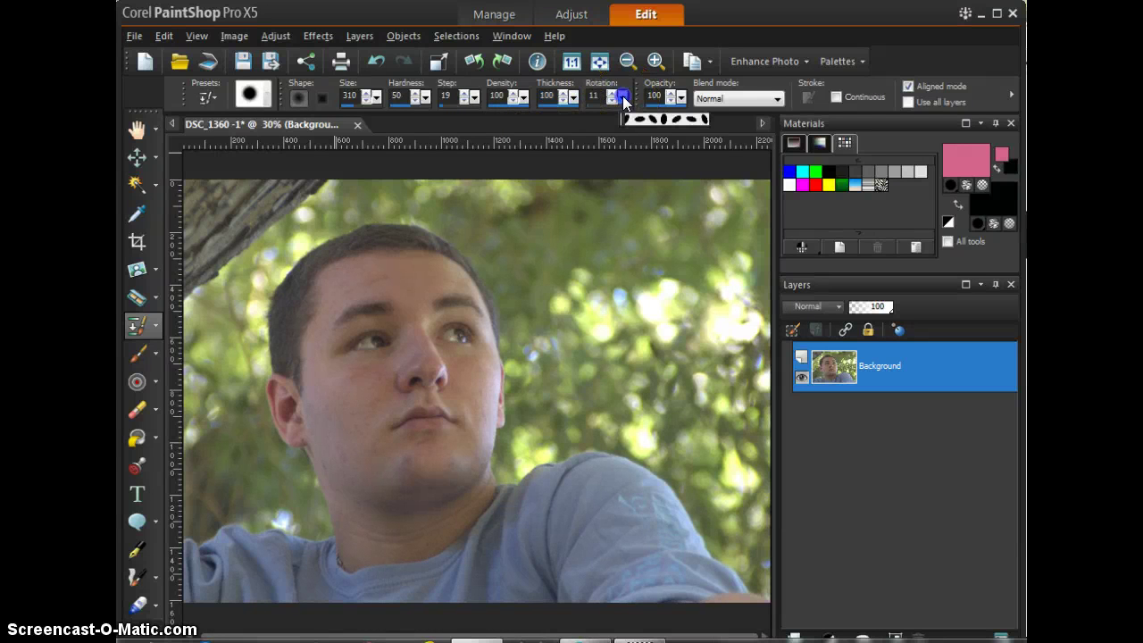
View the Clone brush opacity range and the available blend modes without choosing a different one
click(682, 98)
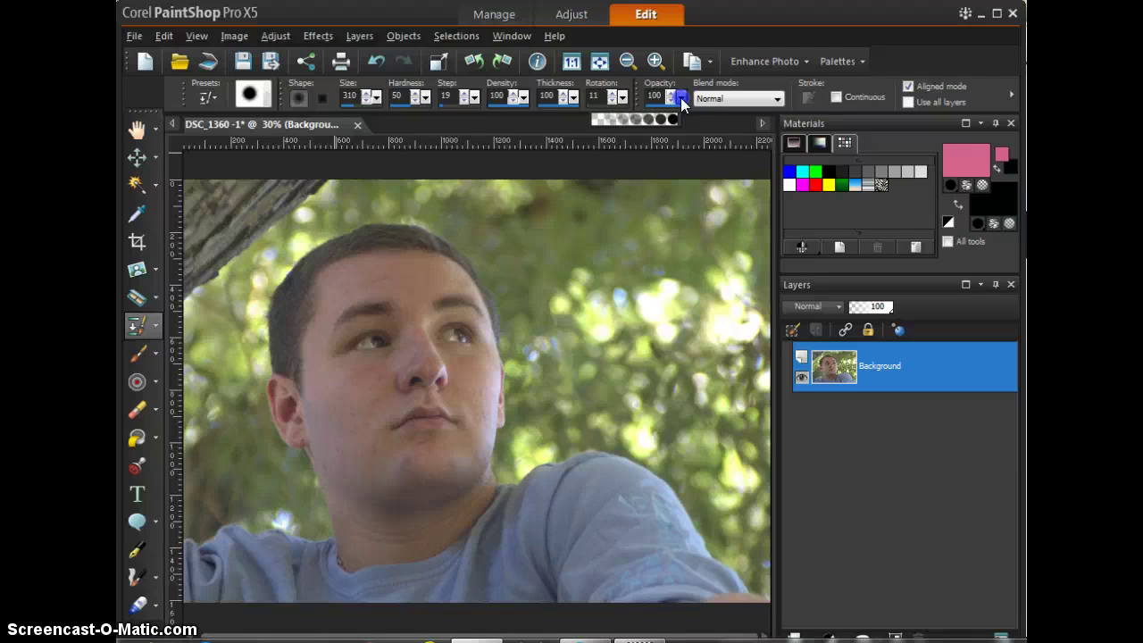
click(778, 96)
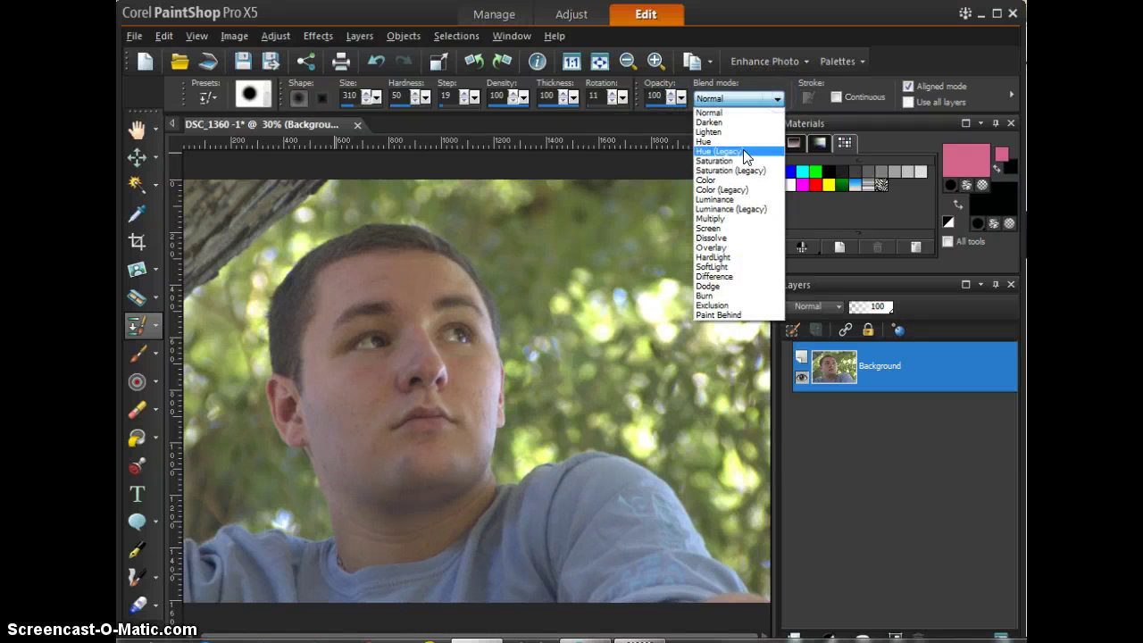
click(768, 98)
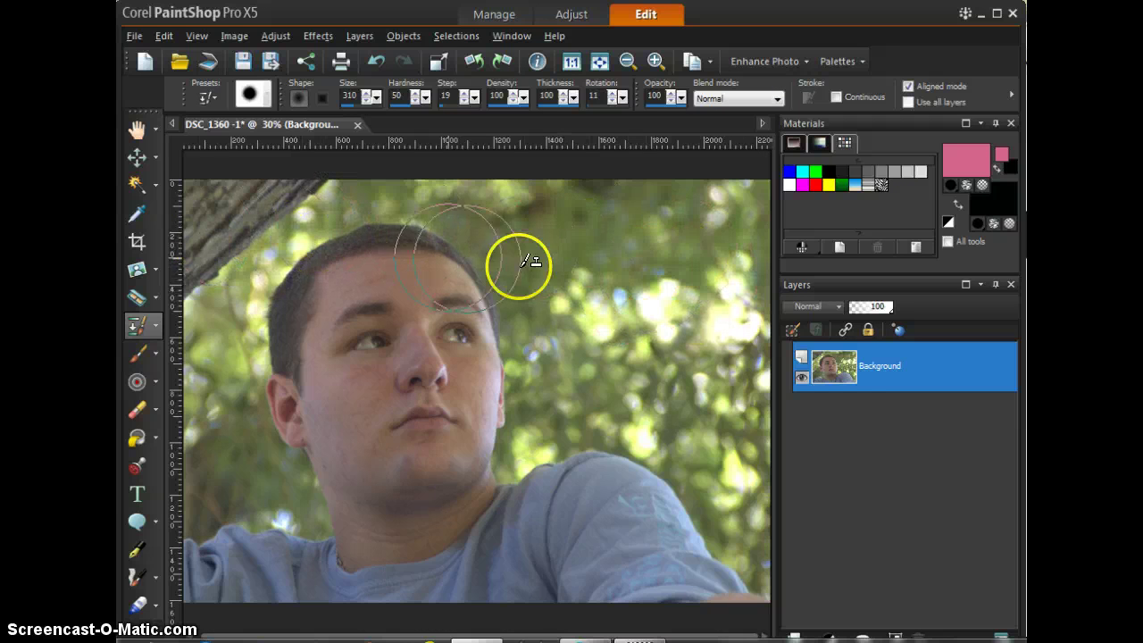
Sample the foliage to the right of the head and clone it over part of the tree branch in the photo's upper-left corner
right_click(657, 250)
mouse_move(643, 250)
mouse_down()
mouse_move(544, 252)
mouse_move(214, 194)
mouse_move(229, 196)
mouse_up()
click(526, 261)
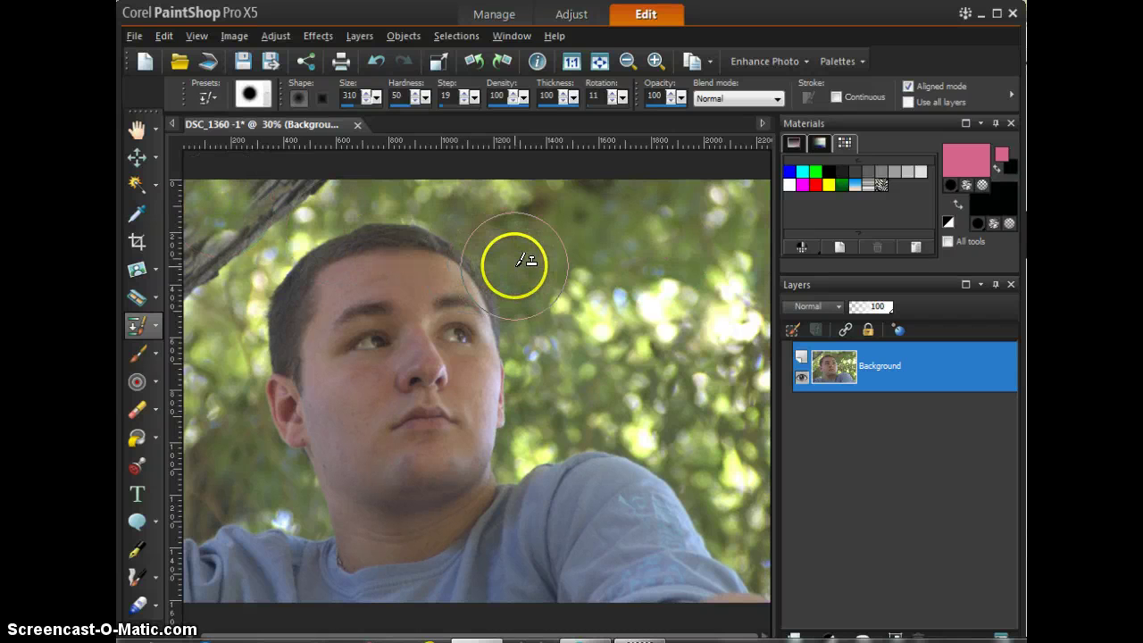
Try to cover the rest of the upper-left branch with single clone dabs, sampling from several foliage areas to the right
click(668, 285)
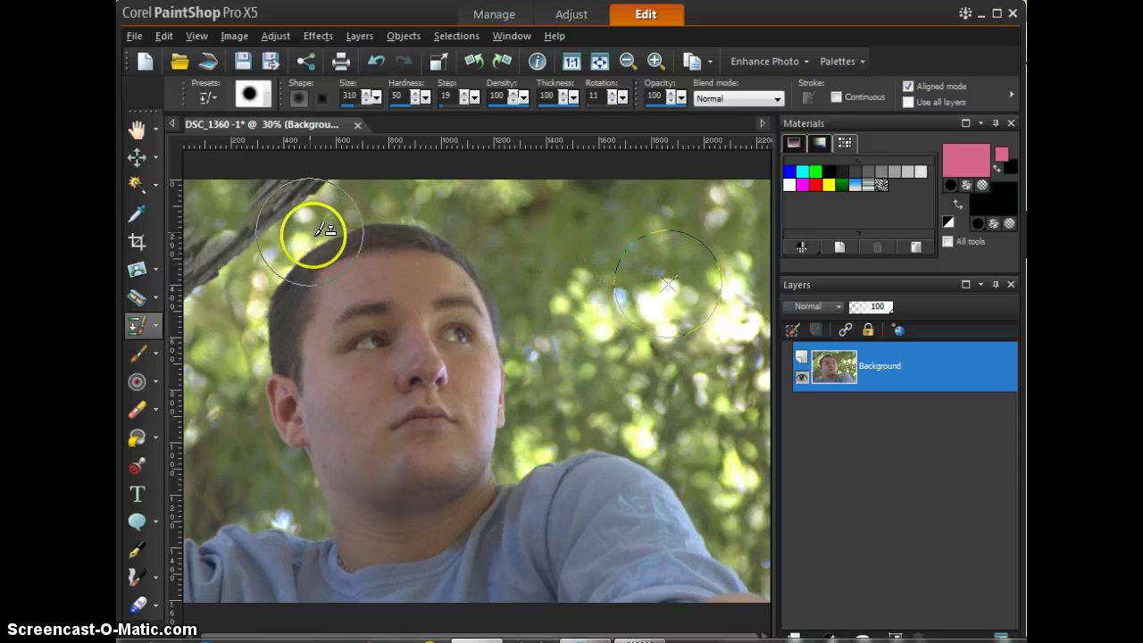
click(283, 183)
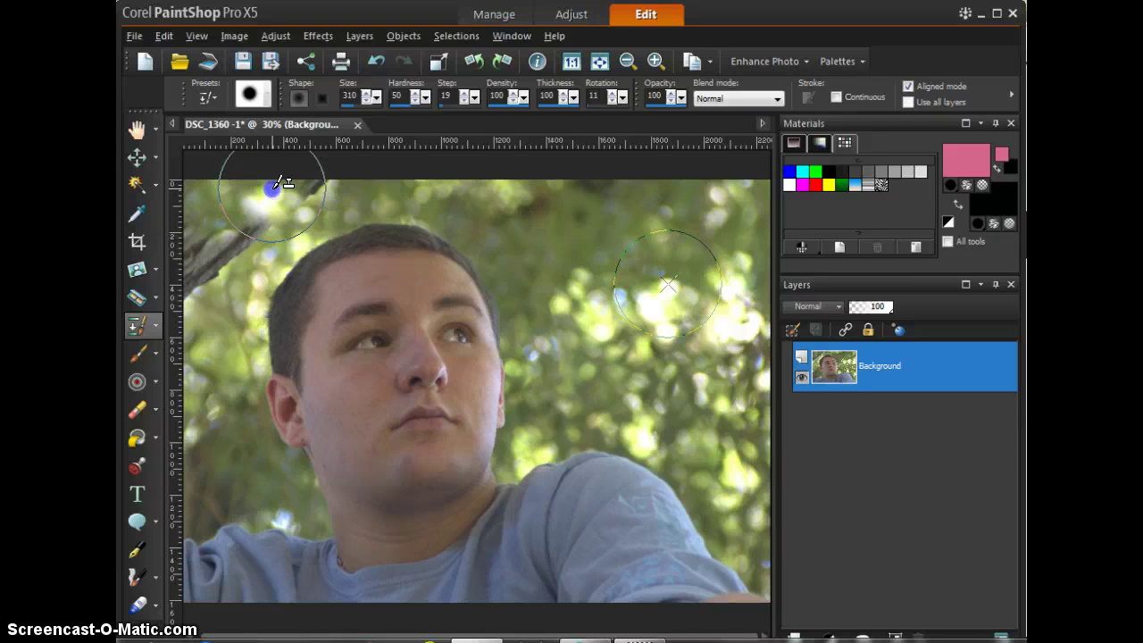
click(224, 231)
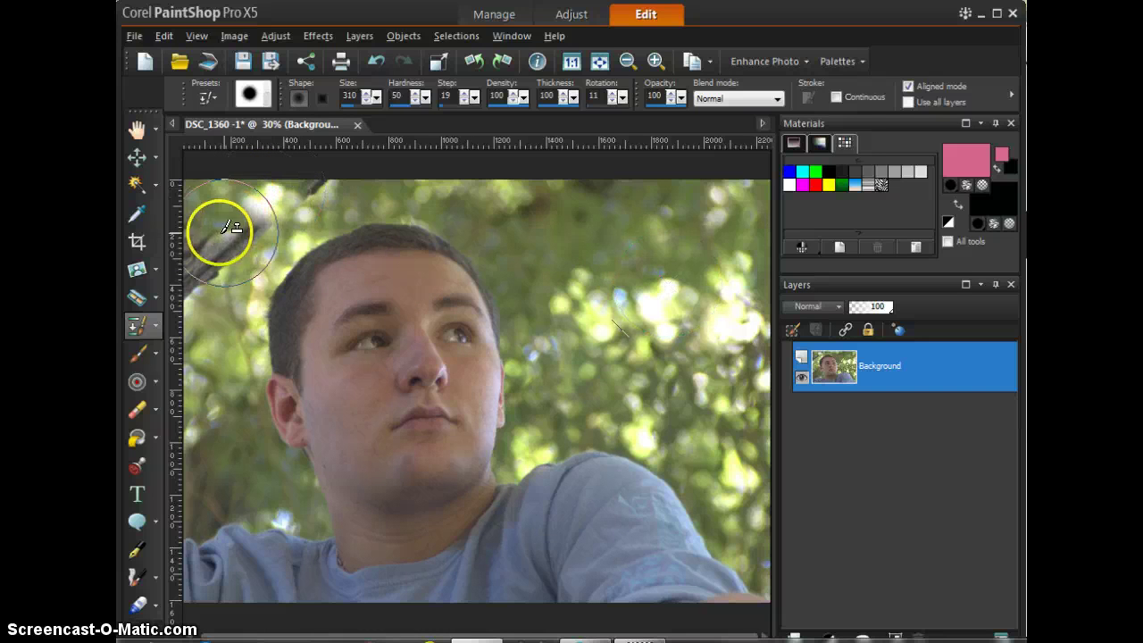
click(473, 278)
click(230, 287)
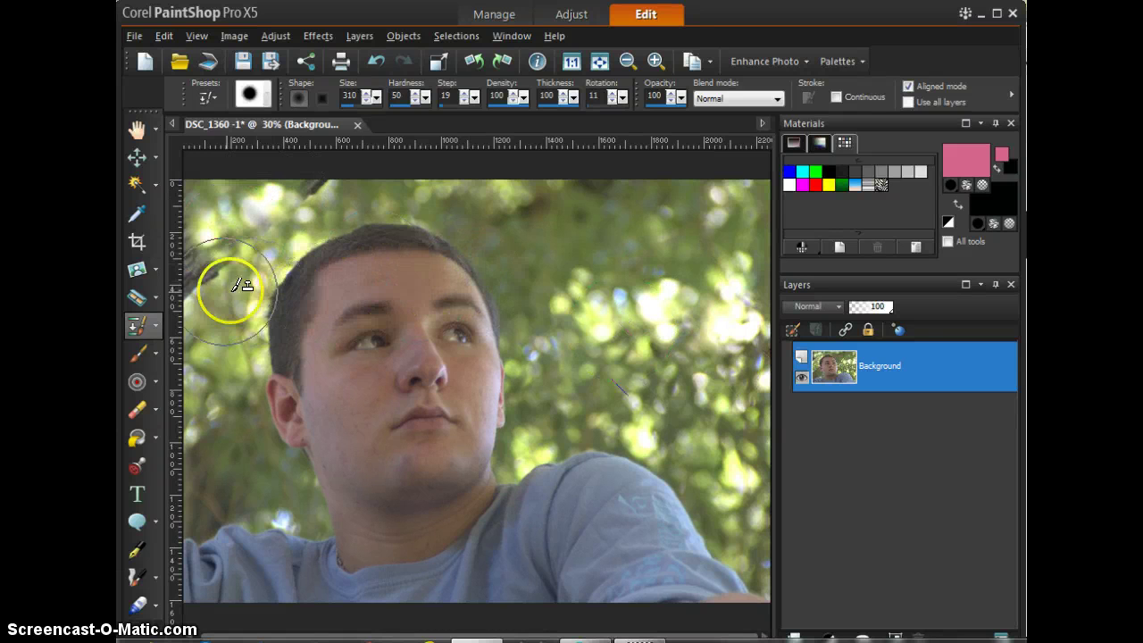
click(191, 265)
right_click(486, 275)
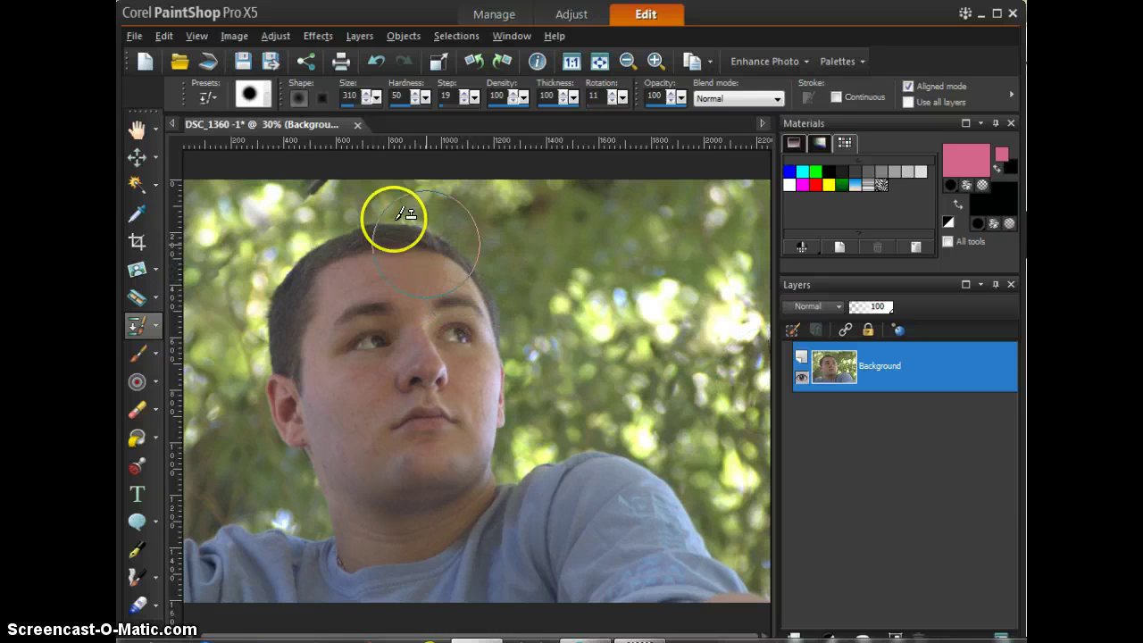
click(298, 176)
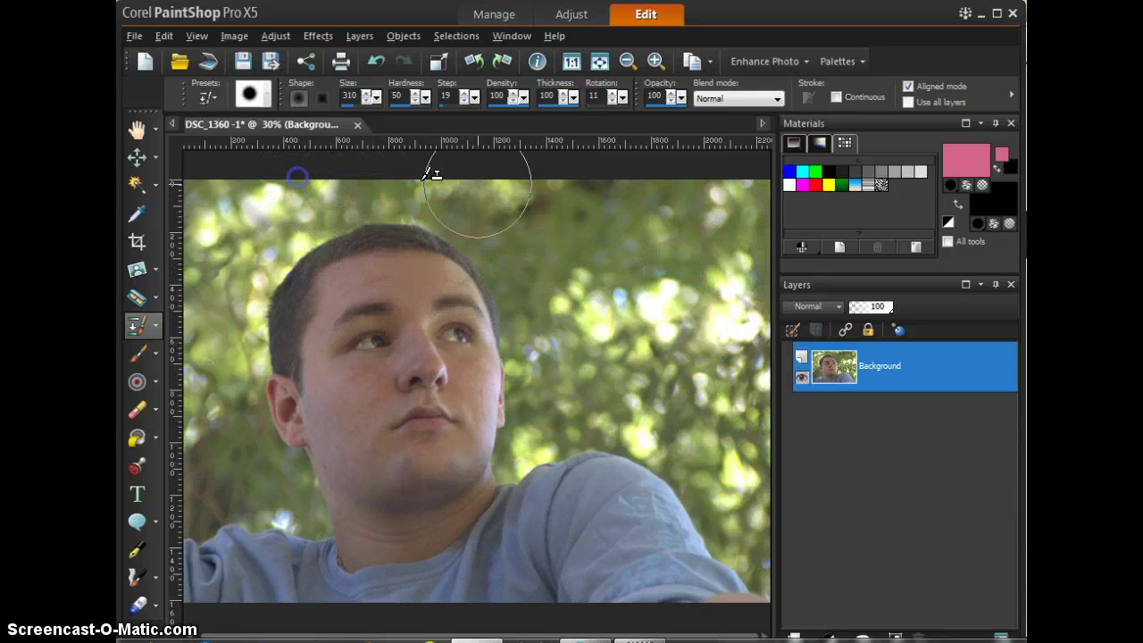
right_click(672, 191)
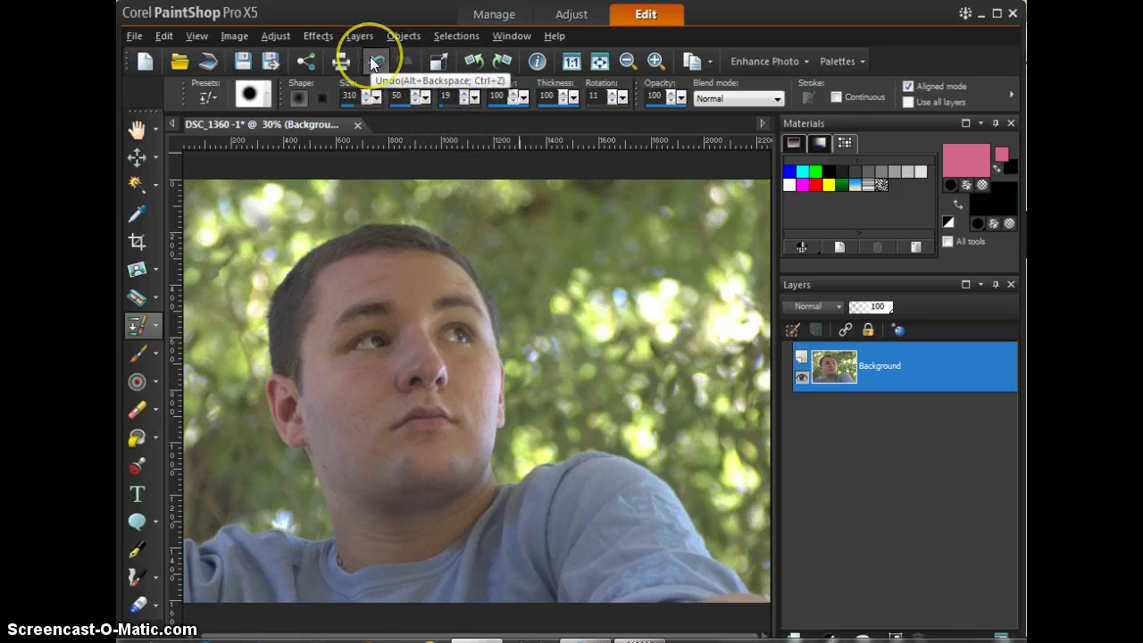
Undo the clone dabs made over the remaining part of the branch
click(373, 63)
click(373, 63)
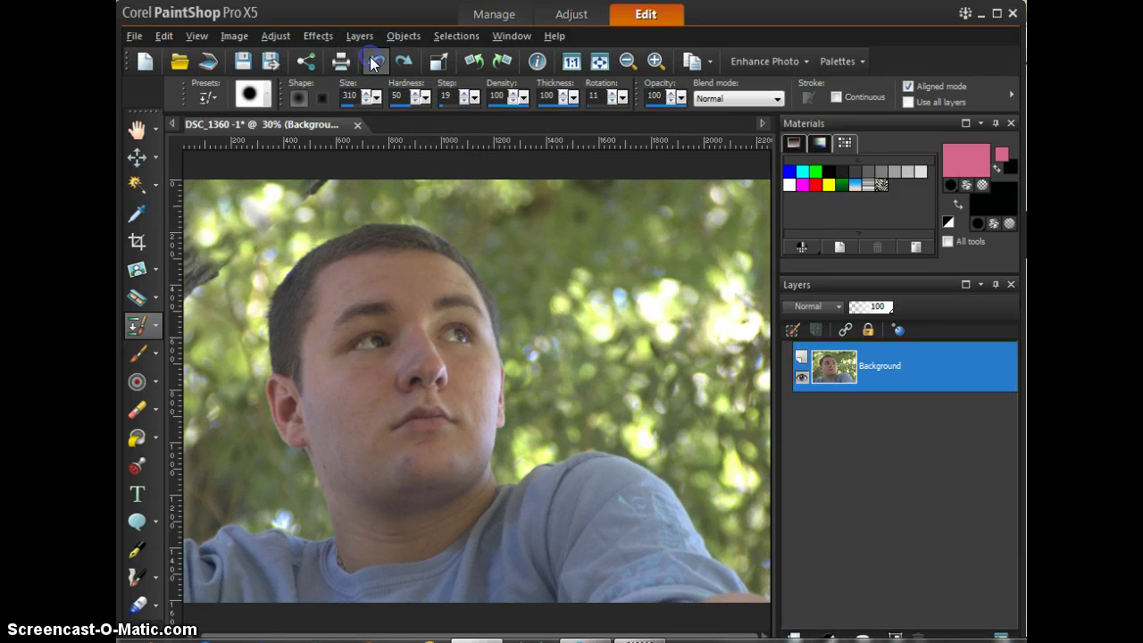
click(374, 62)
click(373, 62)
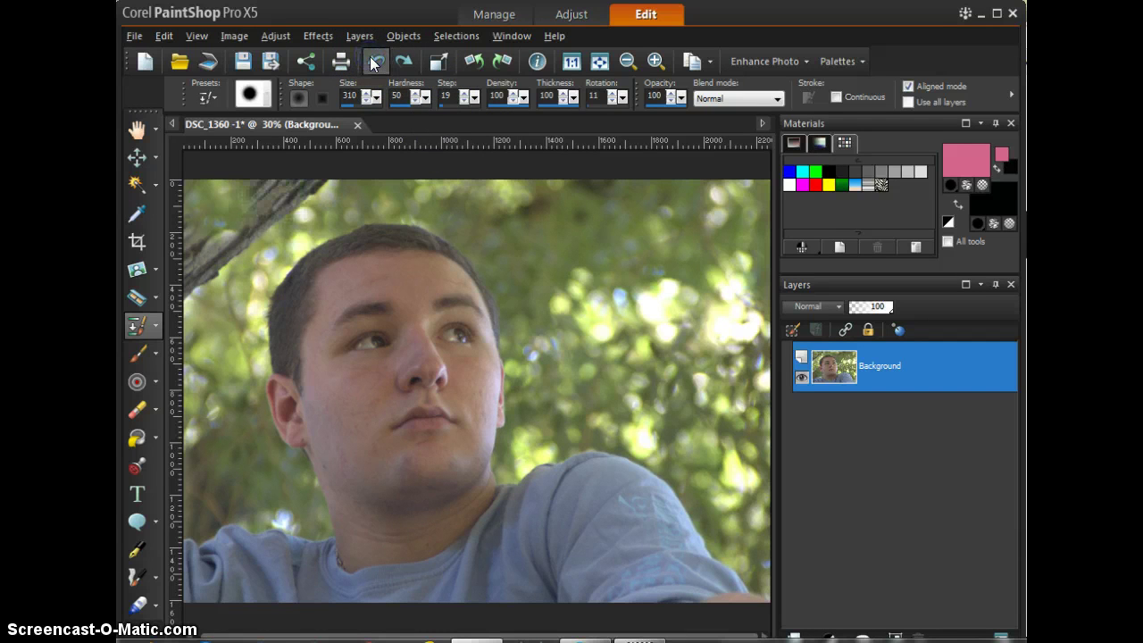
Clone foliage from the right of the head over the remaining branch, undoing one stroke and resampling to cover its upper end
drag(666, 271, 630, 268)
right_click(628, 275)
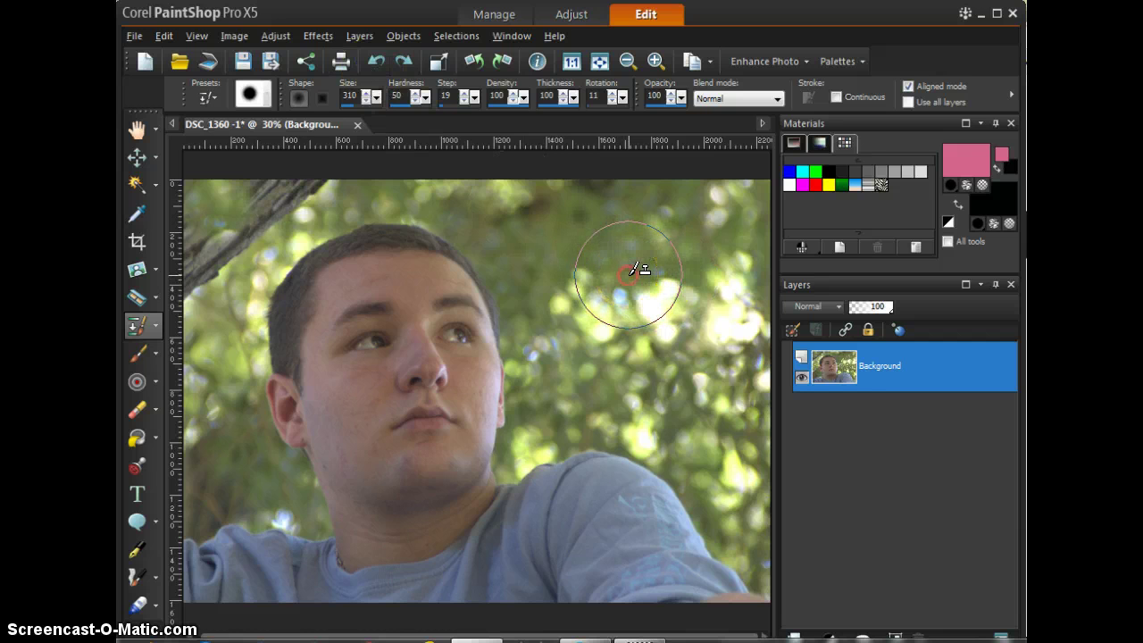
mouse_move(230, 231)
mouse_down()
mouse_move(209, 247)
mouse_move(270, 214)
mouse_up()
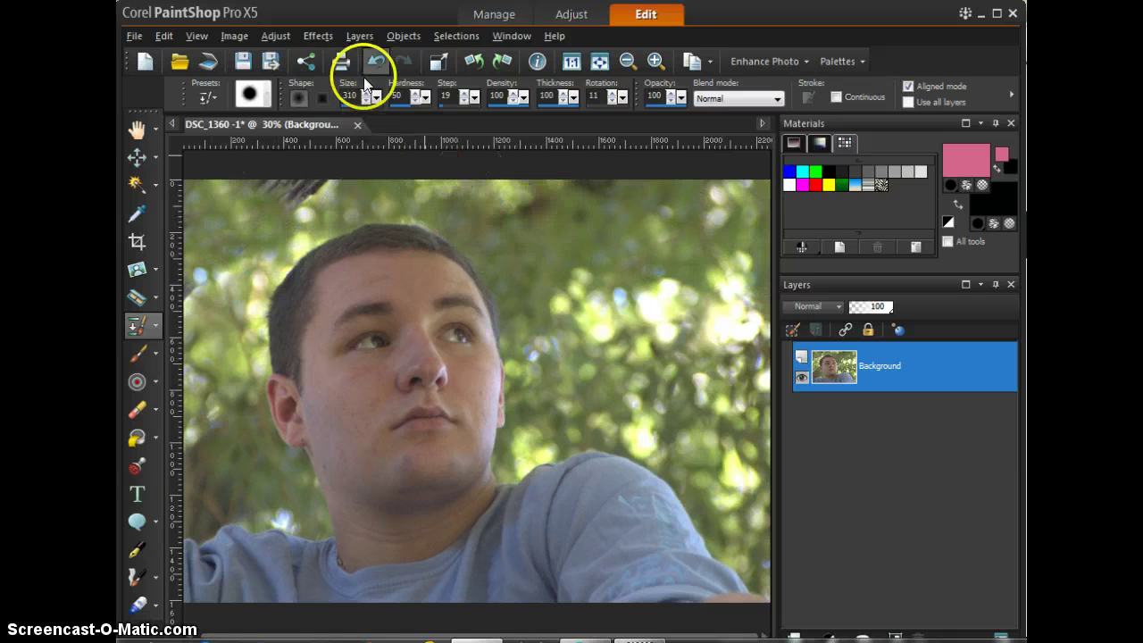
click(379, 59)
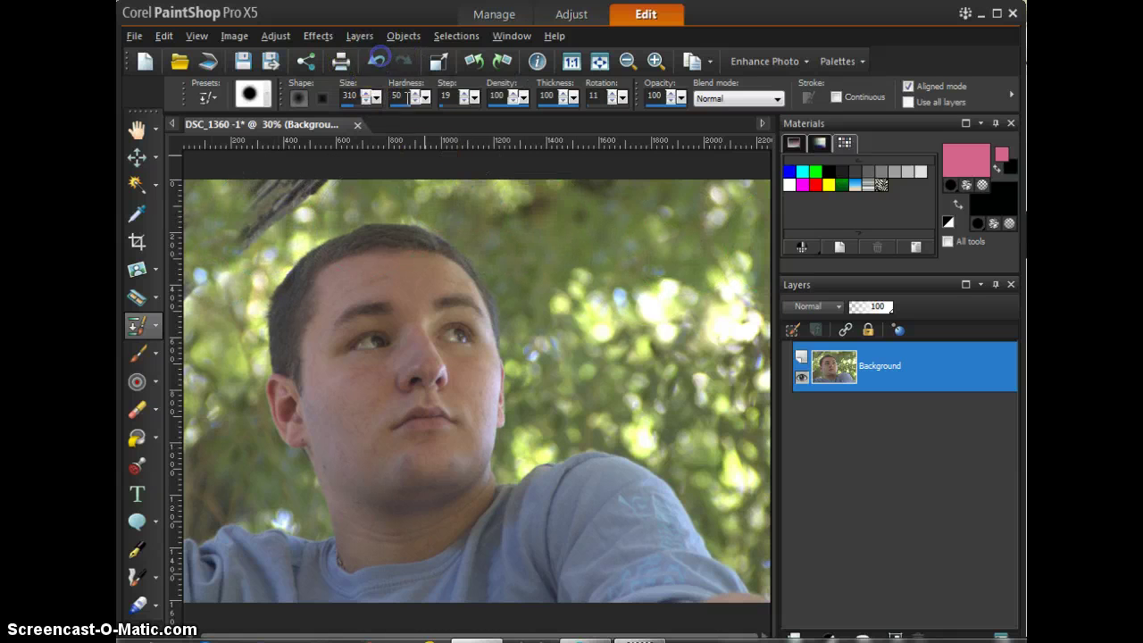
right_click(659, 298)
mouse_move(263, 219)
mouse_down()
mouse_move(234, 229)
mouse_move(279, 204)
mouse_move(551, 216)
mouse_move(323, 173)
mouse_up()
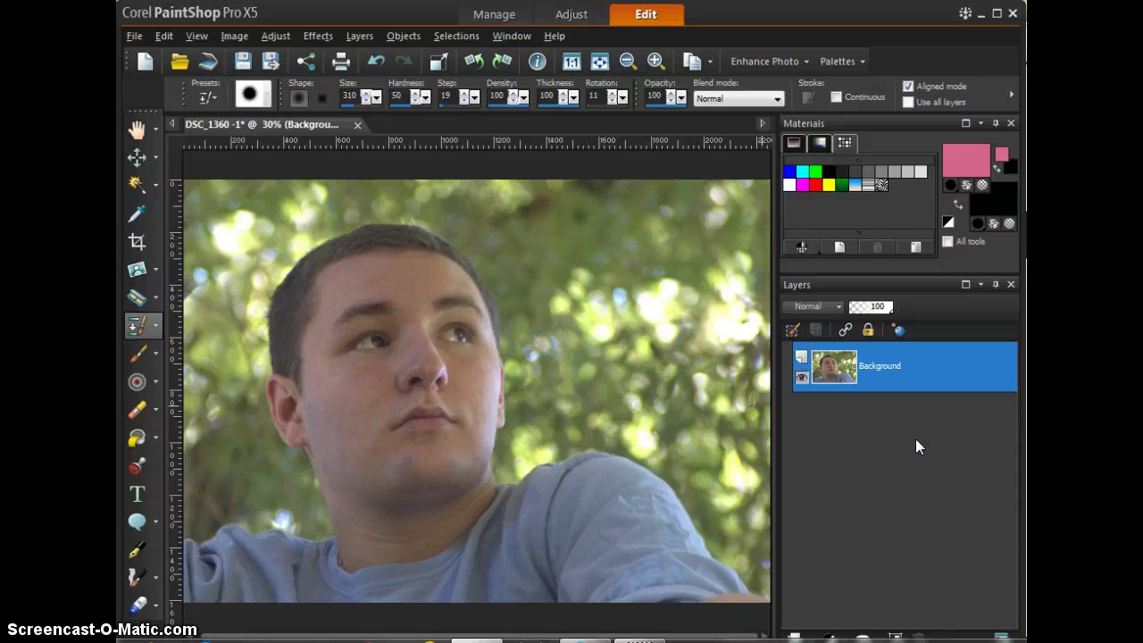
Look through the Enhance Photo commands and the Brightness and Contrast adjustments without applying any
click(811, 16)
click(807, 65)
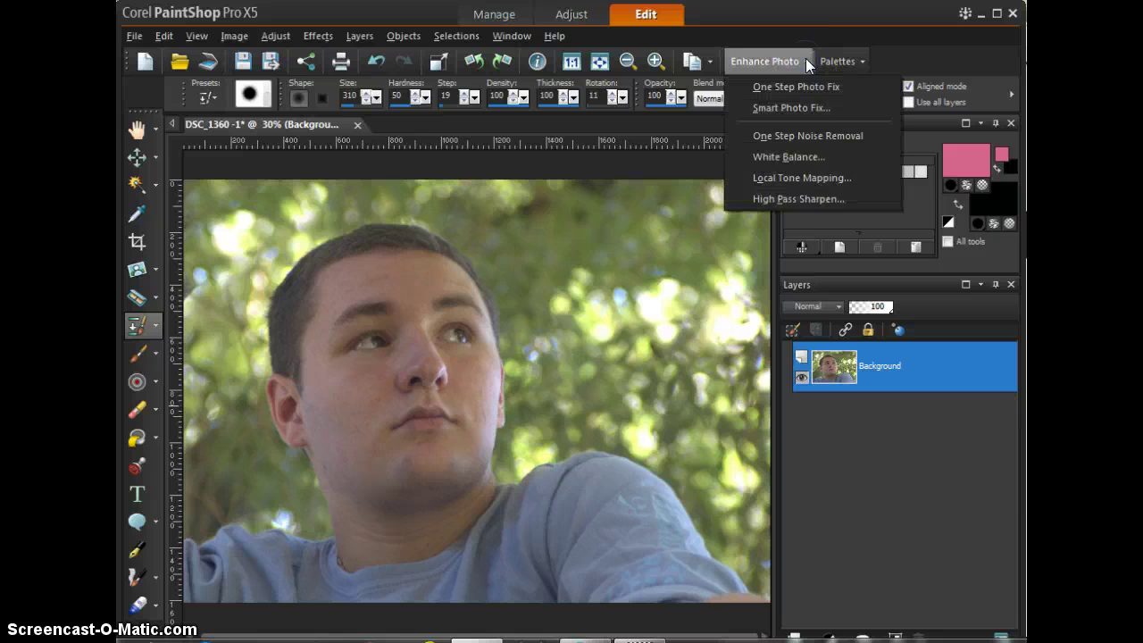
click(805, 58)
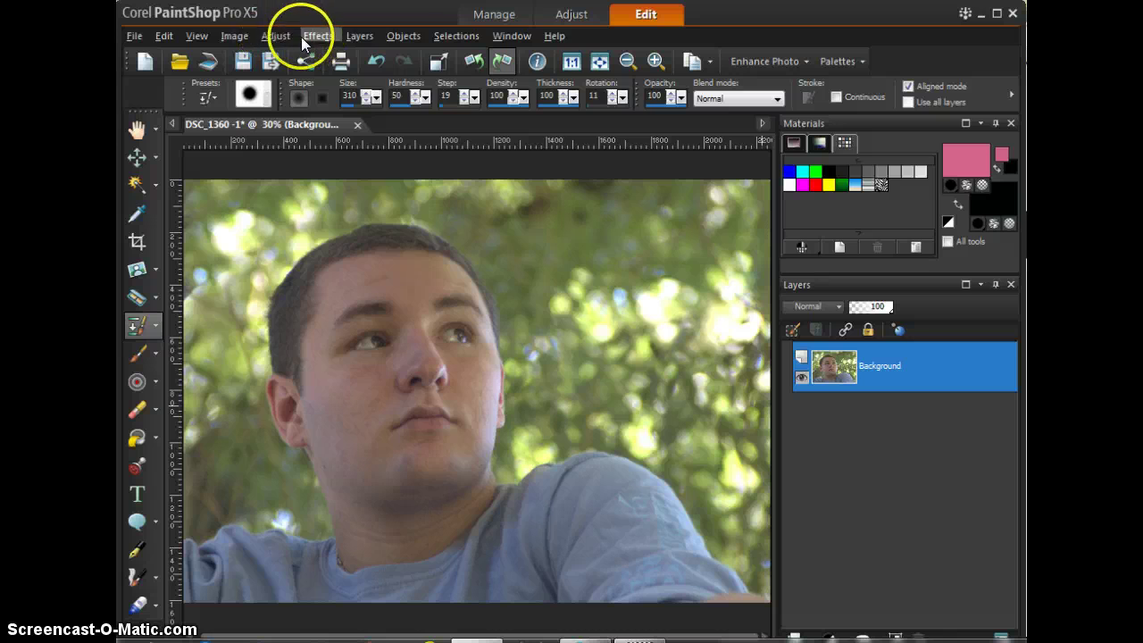
click(278, 35)
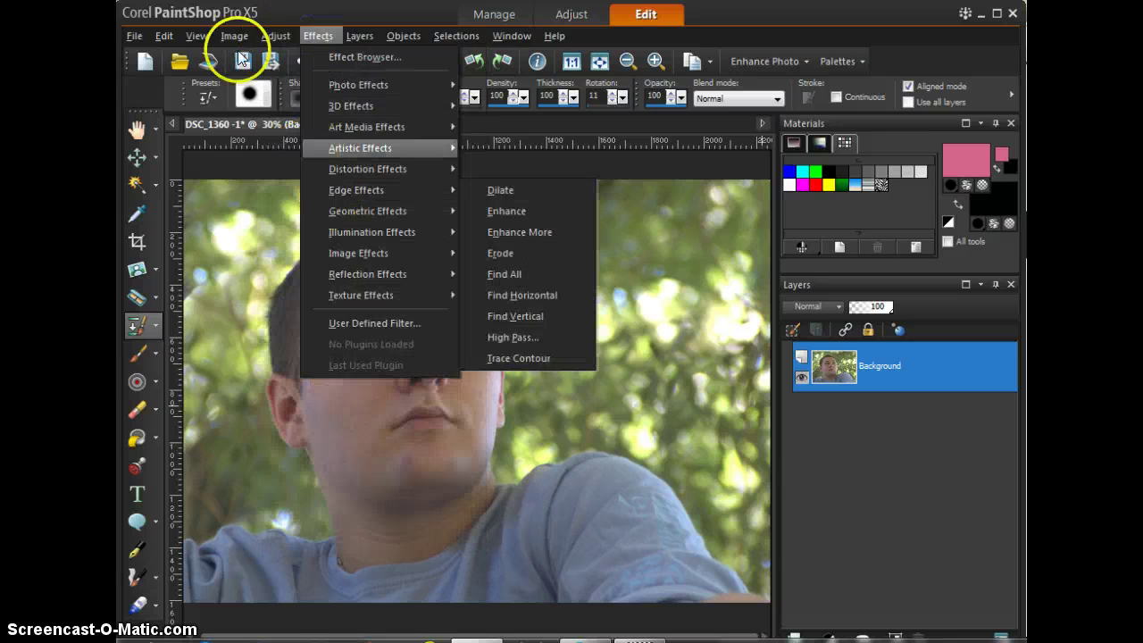
mouse_move(276, 35)
mouse_move(329, 204)
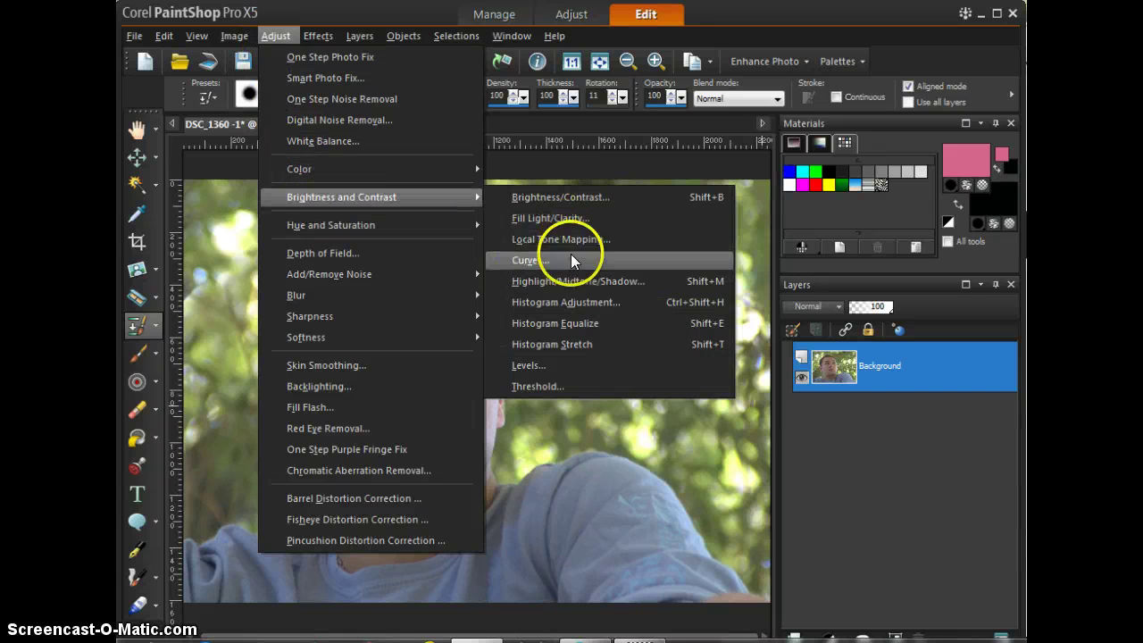
click(840, 516)
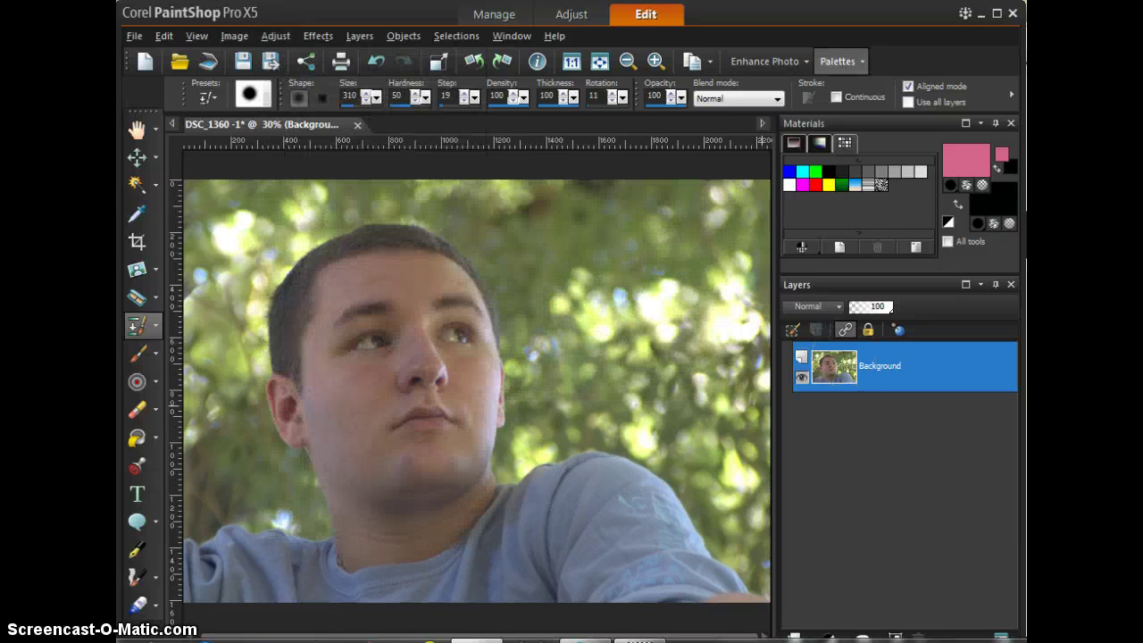
Apply One Step Photo Fix to the retouched portrait
click(798, 60)
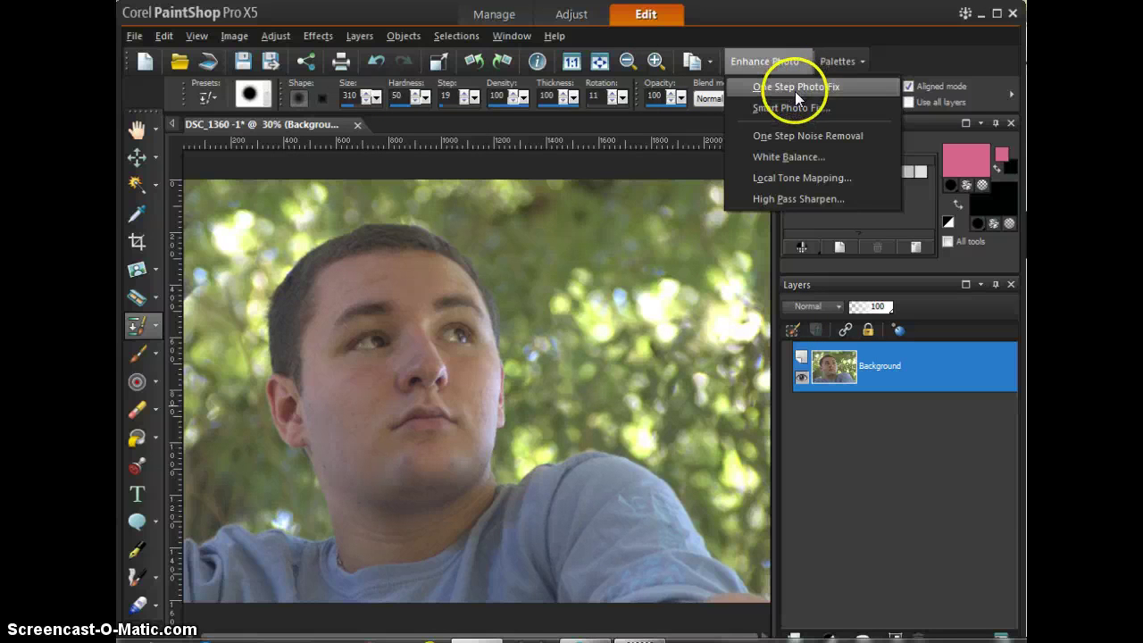
click(795, 88)
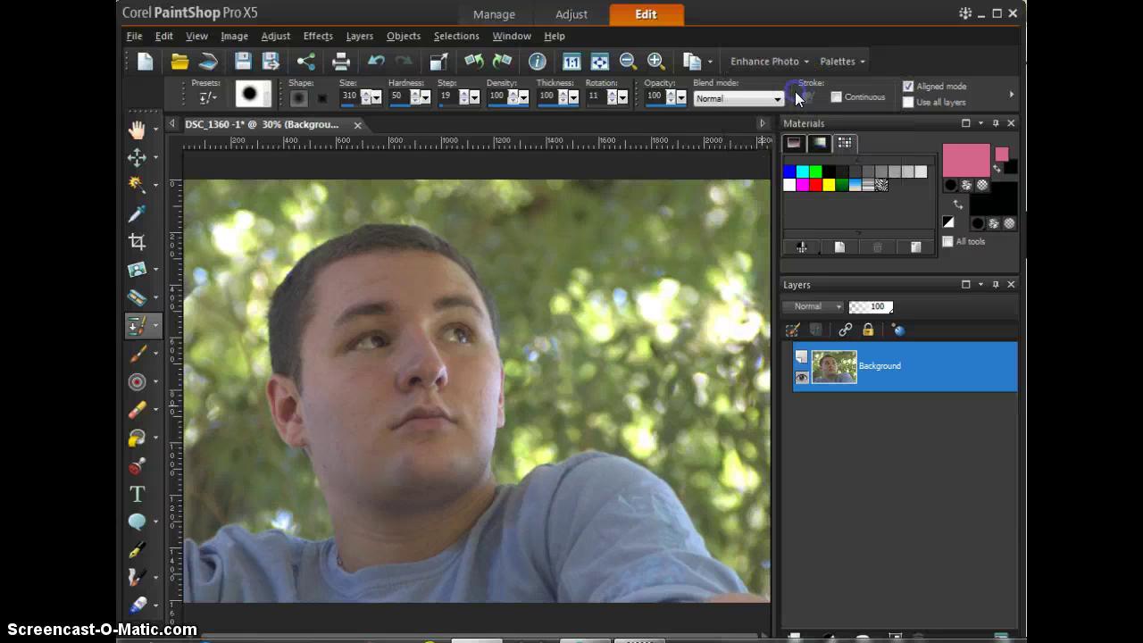